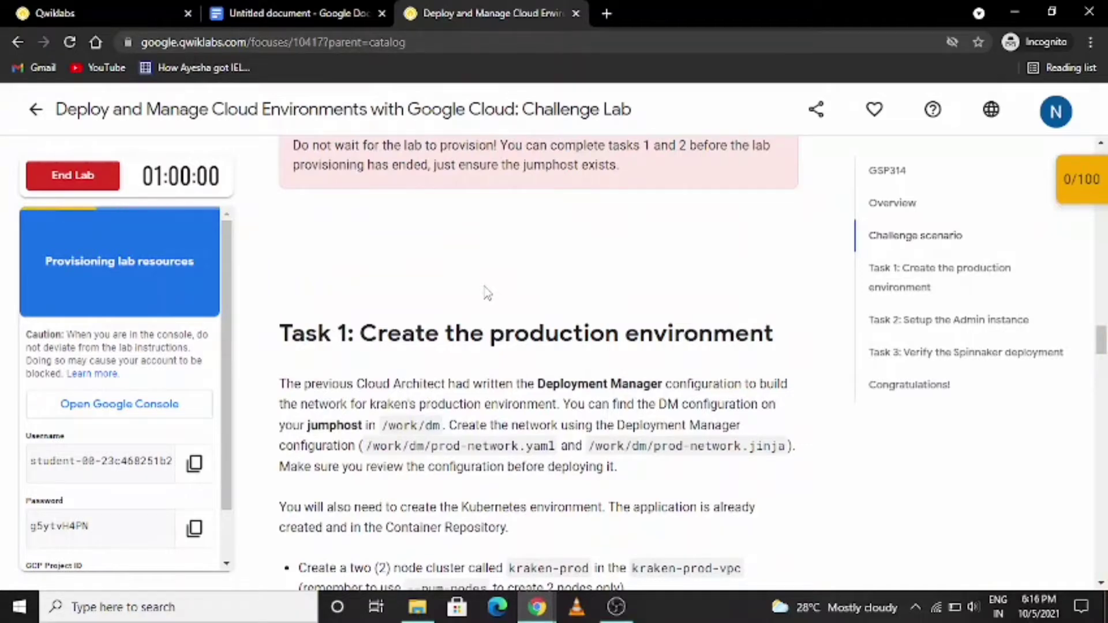
# - Open the Google Cloud console from the lab and submit the lab's student username as another account on the sign-in page
pyautogui.scroll(-2, 488, 294)
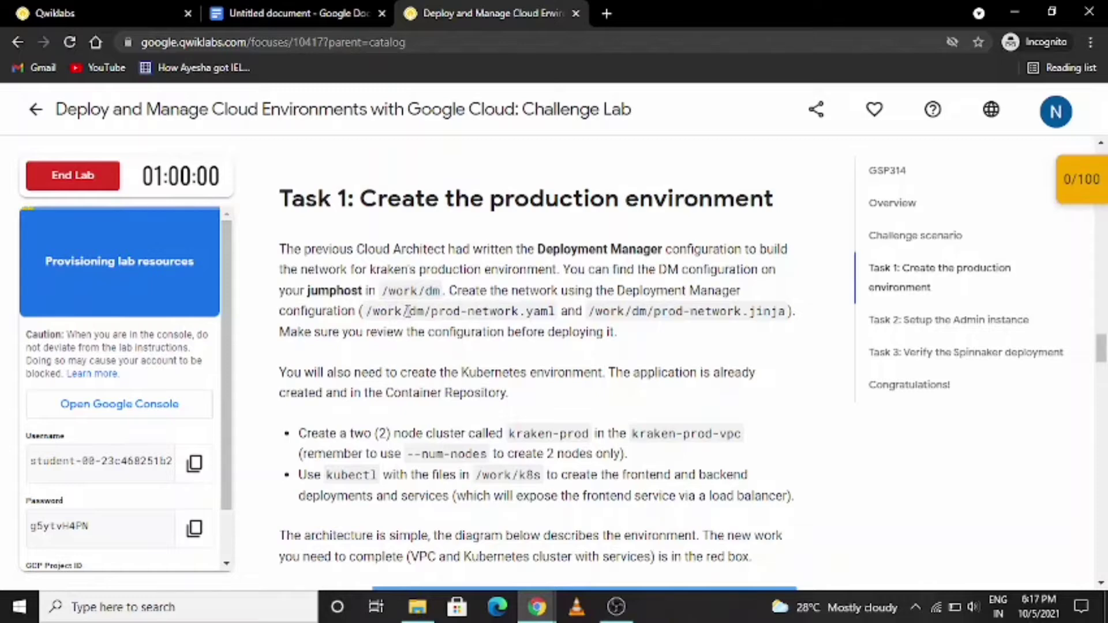
pyautogui.click(169, 301)
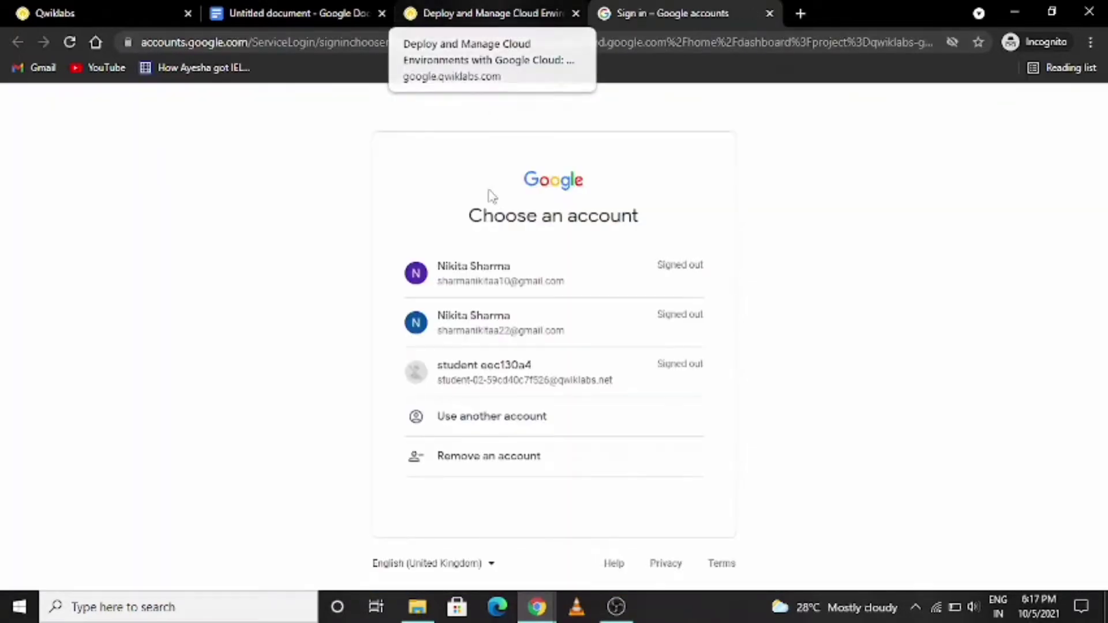
pyautogui.click(511, 427)
pyautogui.click(485, 15)
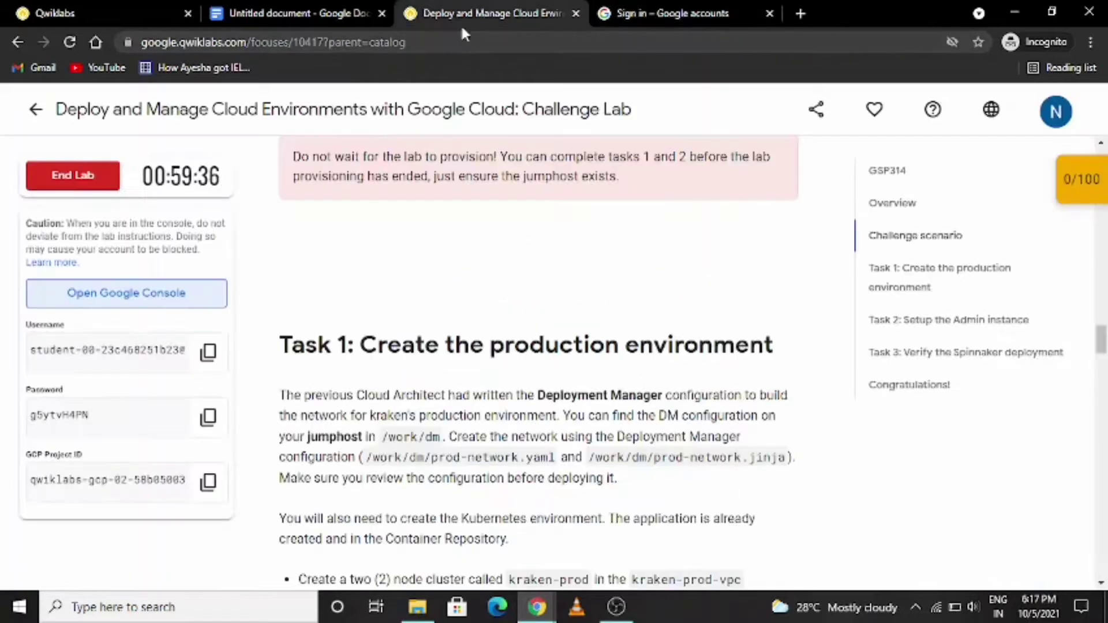
pyautogui.click(208, 352)
pyautogui.click(675, 15)
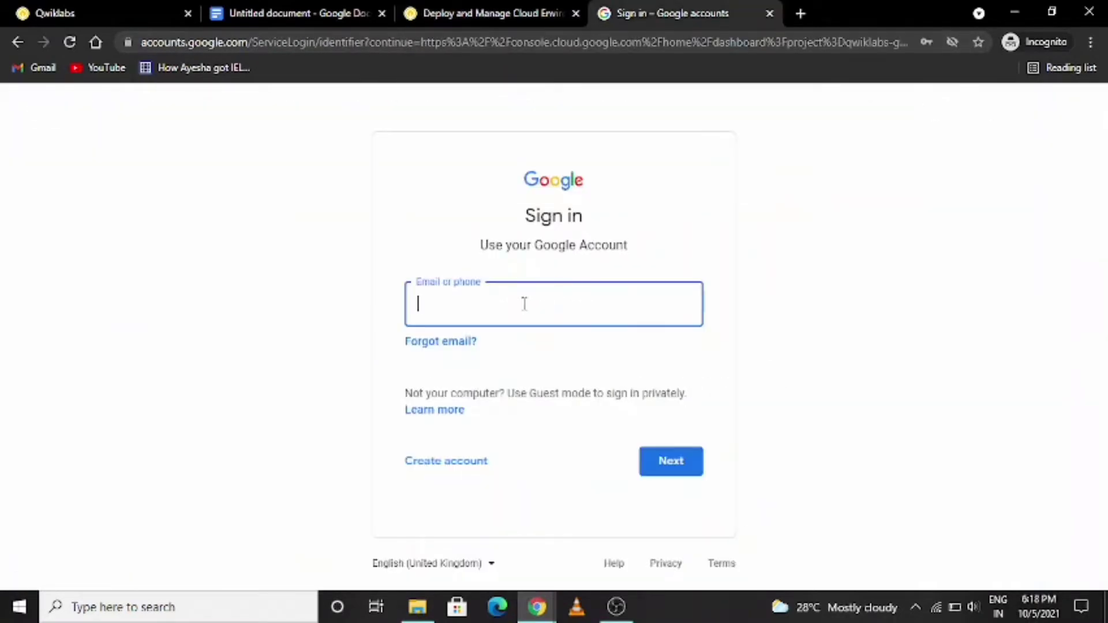
pyautogui.hotkey('ctrl', 'v')
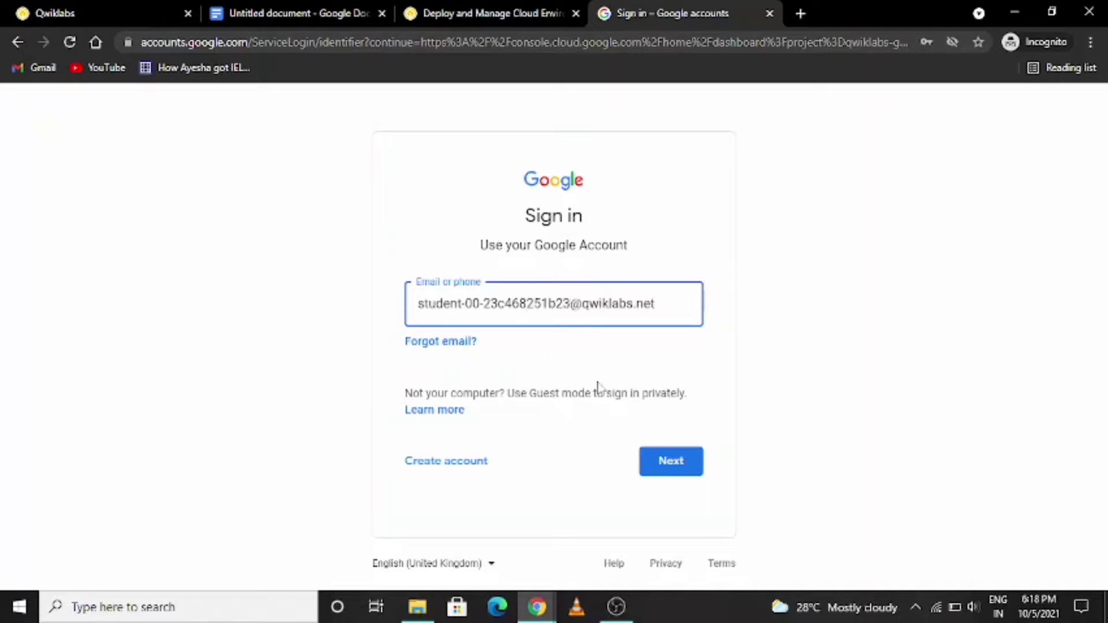
pyautogui.click(677, 459)
# - Enter the lab account's password to sign in and accept the new account terms
pyautogui.click(462, 12)
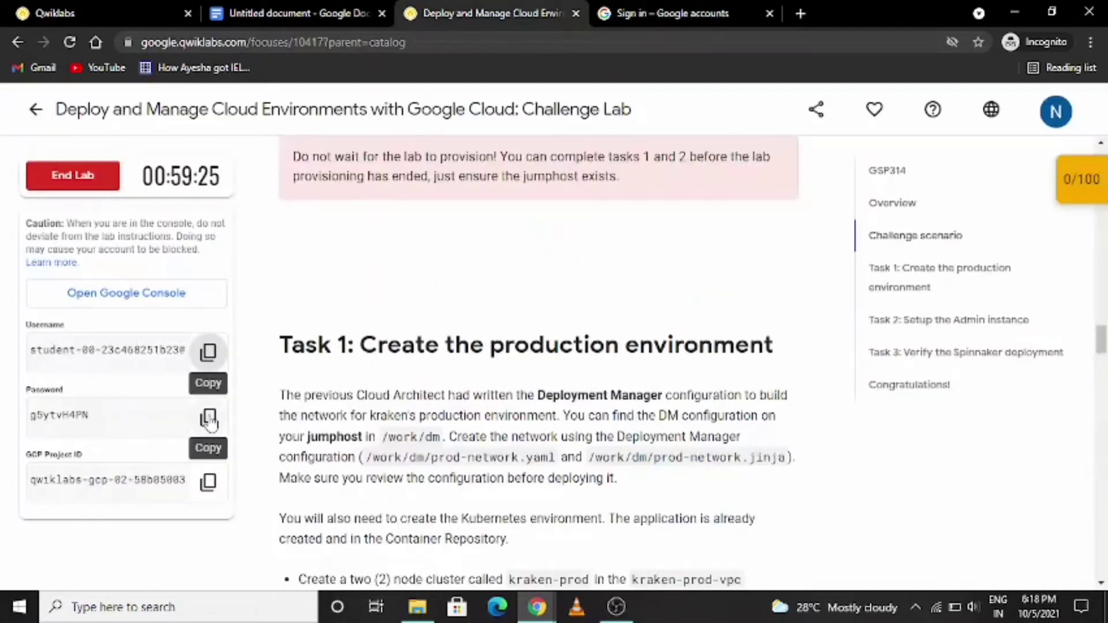
pyautogui.click(208, 416)
pyautogui.click(654, 8)
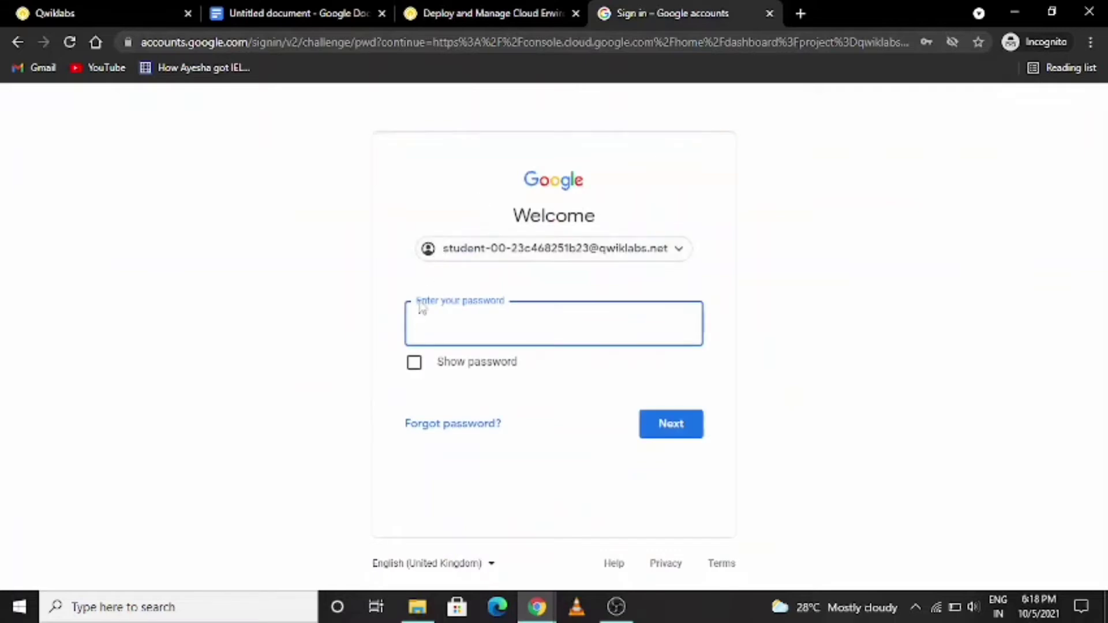
pyautogui.click(685, 431)
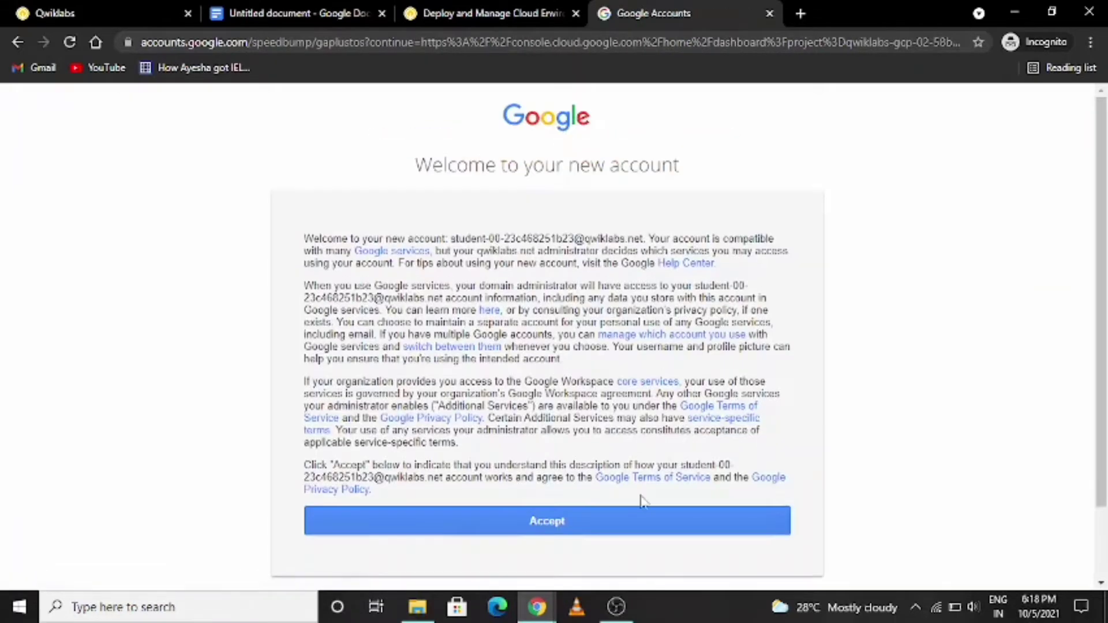
pyautogui.click(606, 516)
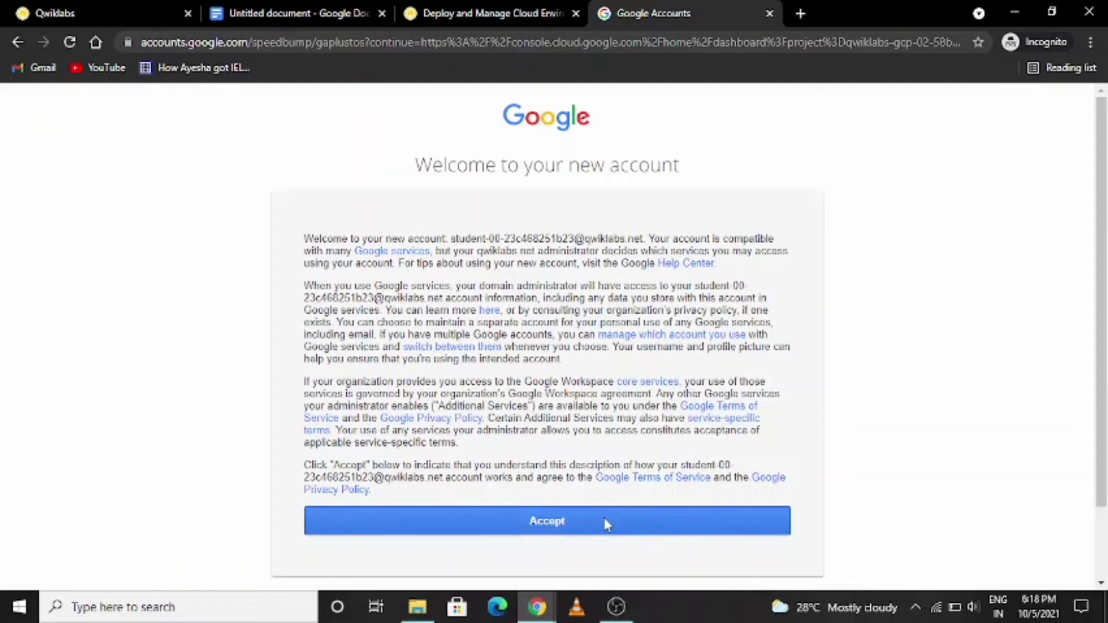
# - Agree to the Google Cloud Platform Terms of Service in the console's welcome dialog, with India as the country
pyautogui.click(509, 15)
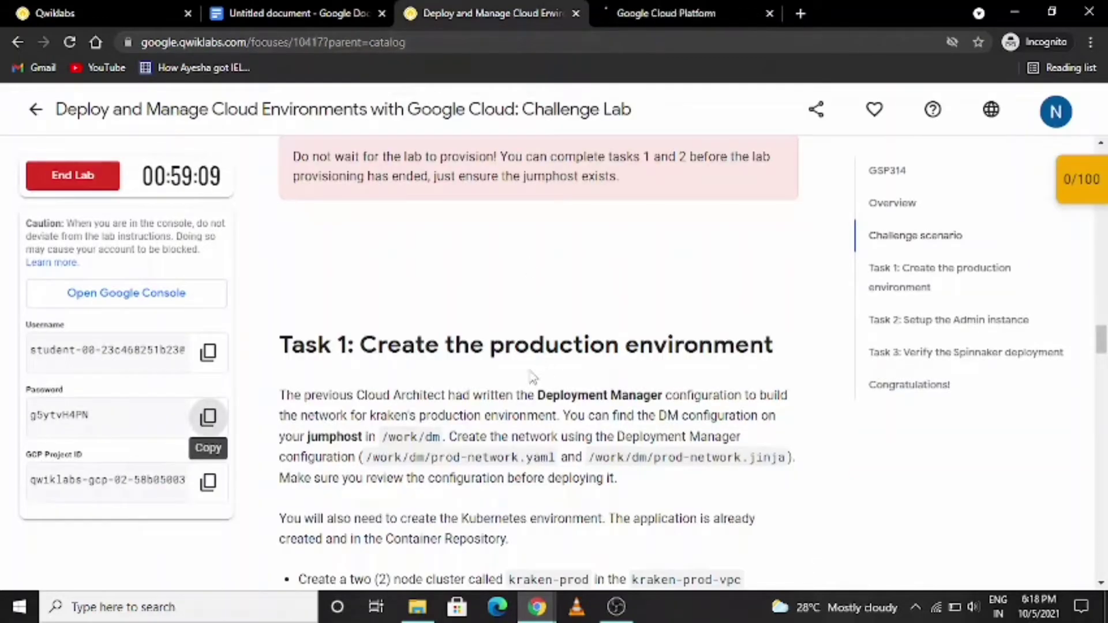
pyautogui.click(702, 12)
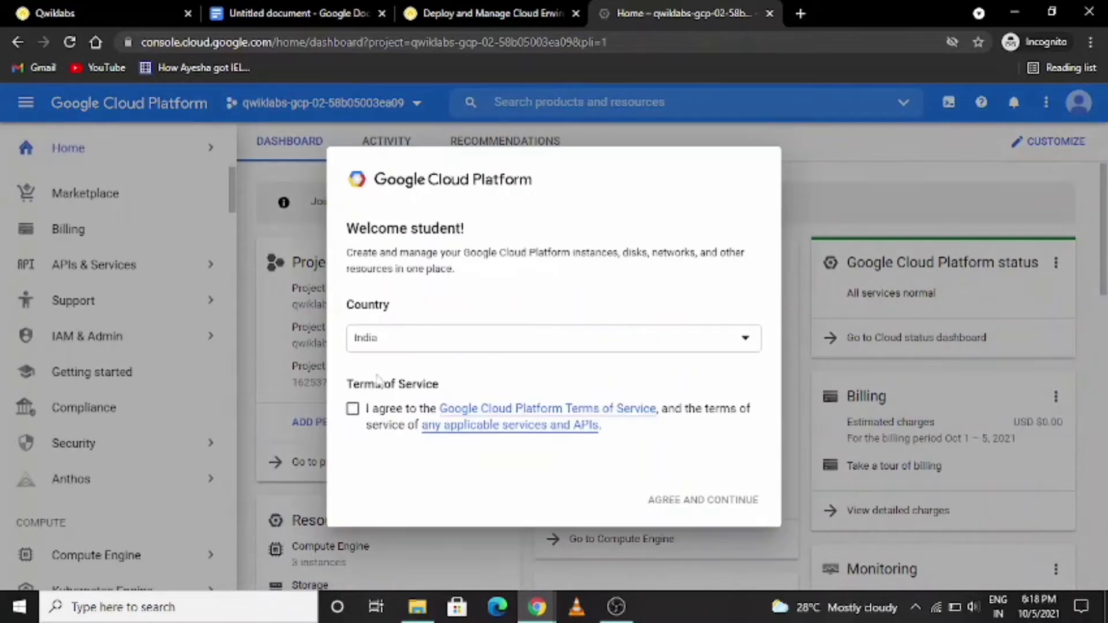
pyautogui.click(354, 410)
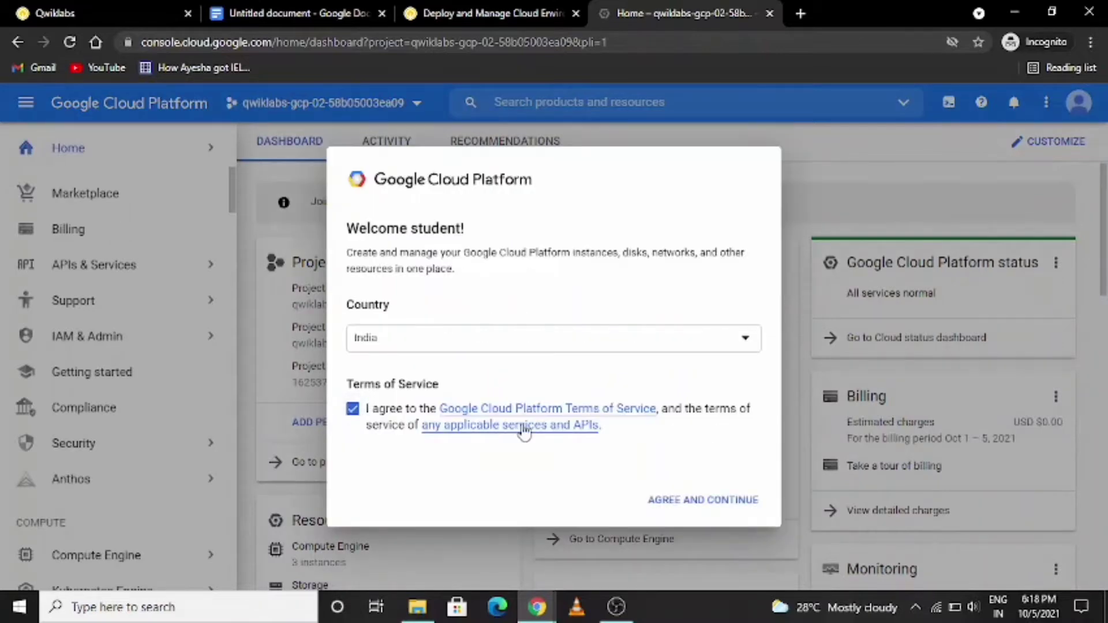
pyautogui.click(721, 508)
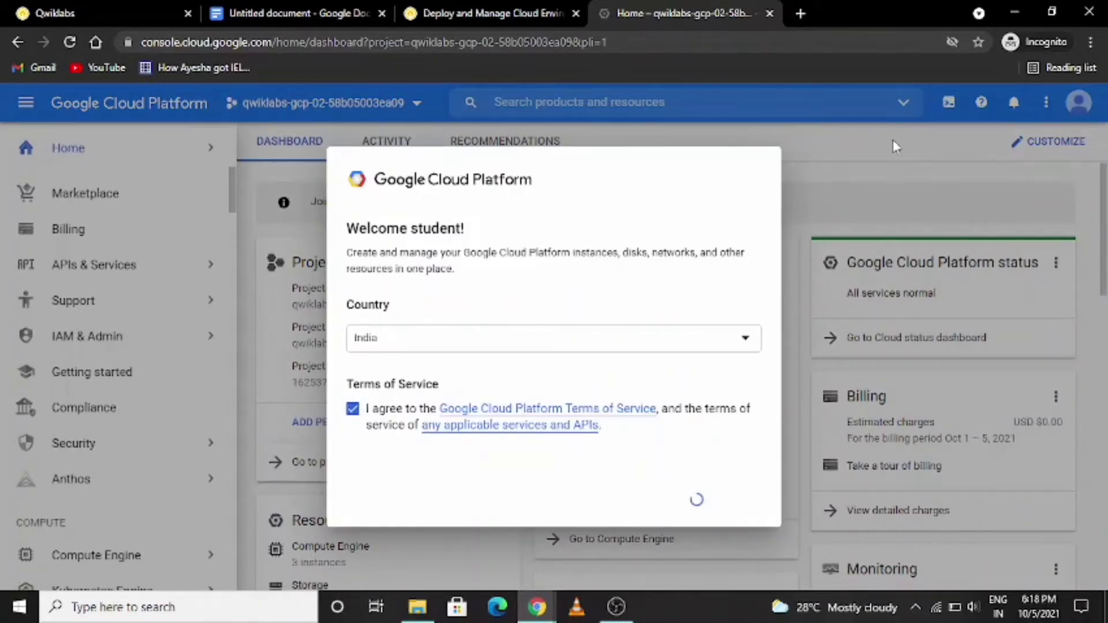
# - Open the Compute Engine VM instances list for the lab project
pyautogui.scroll(-2, 135, 479)
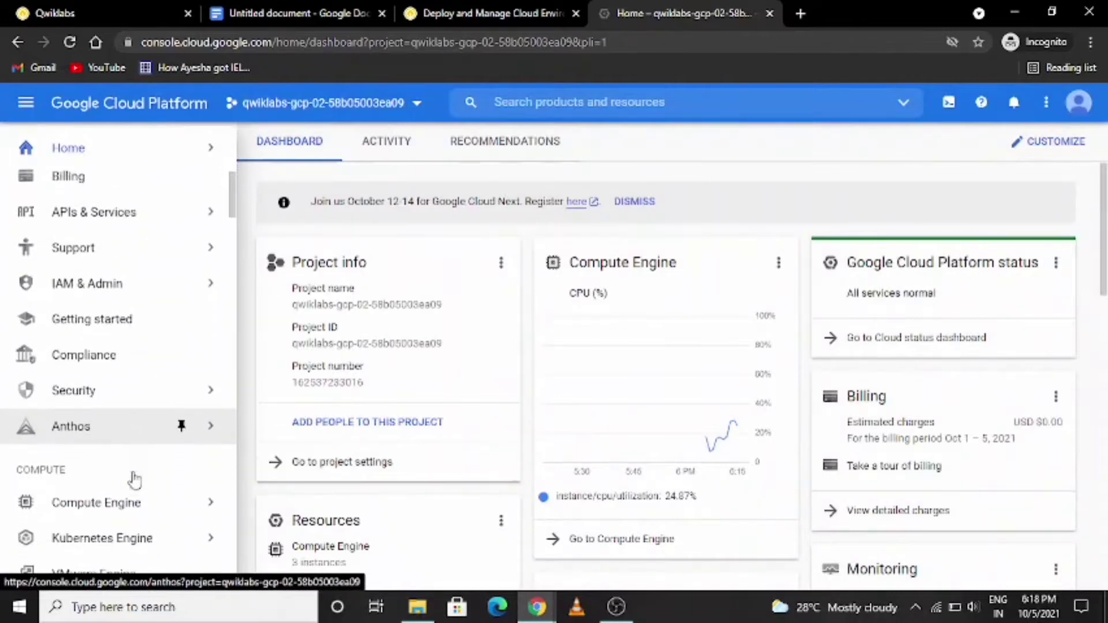
pyautogui.moveTo(133, 459)
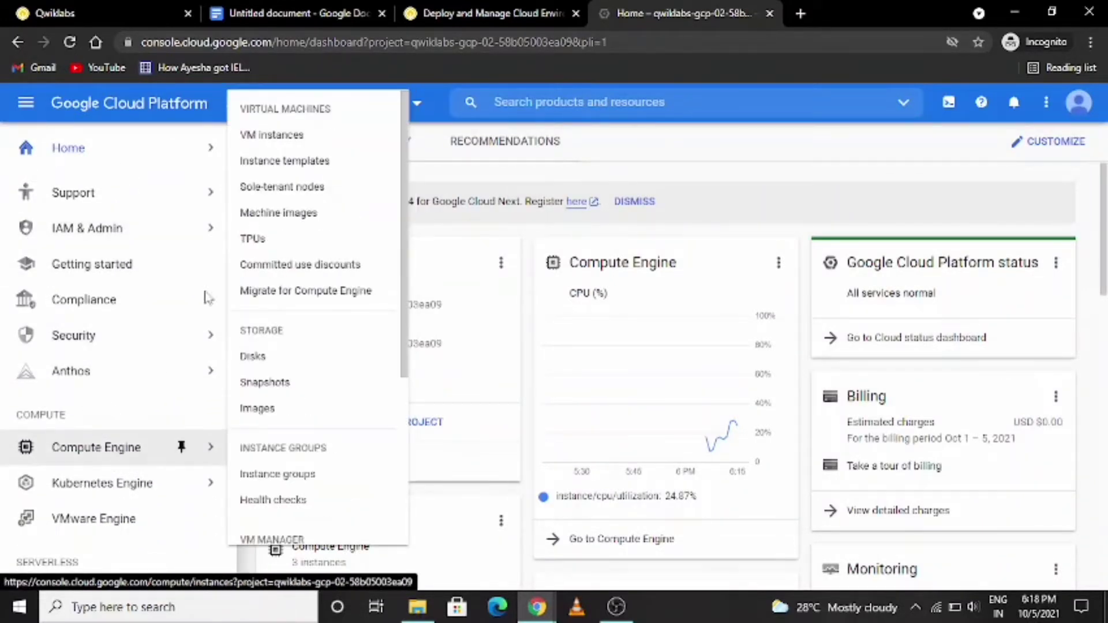
pyautogui.click(288, 138)
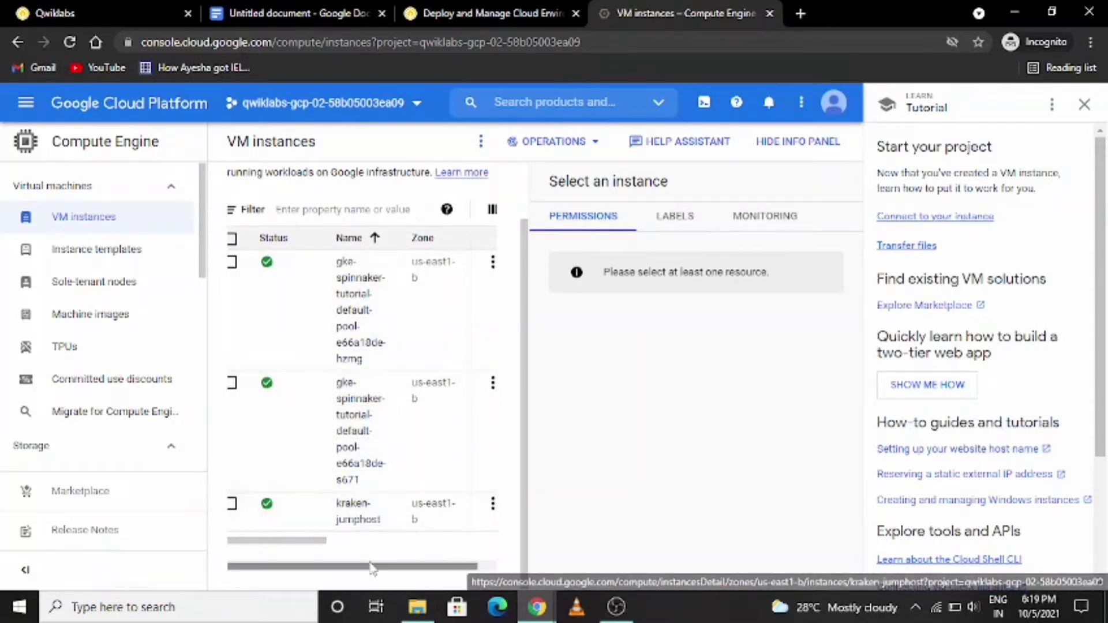
# - Close the tutorial beside the VM instances and start an SSH connection to kraken-jumphost
pyautogui.moveTo(376, 566); pyautogui.dragTo(459, 573)
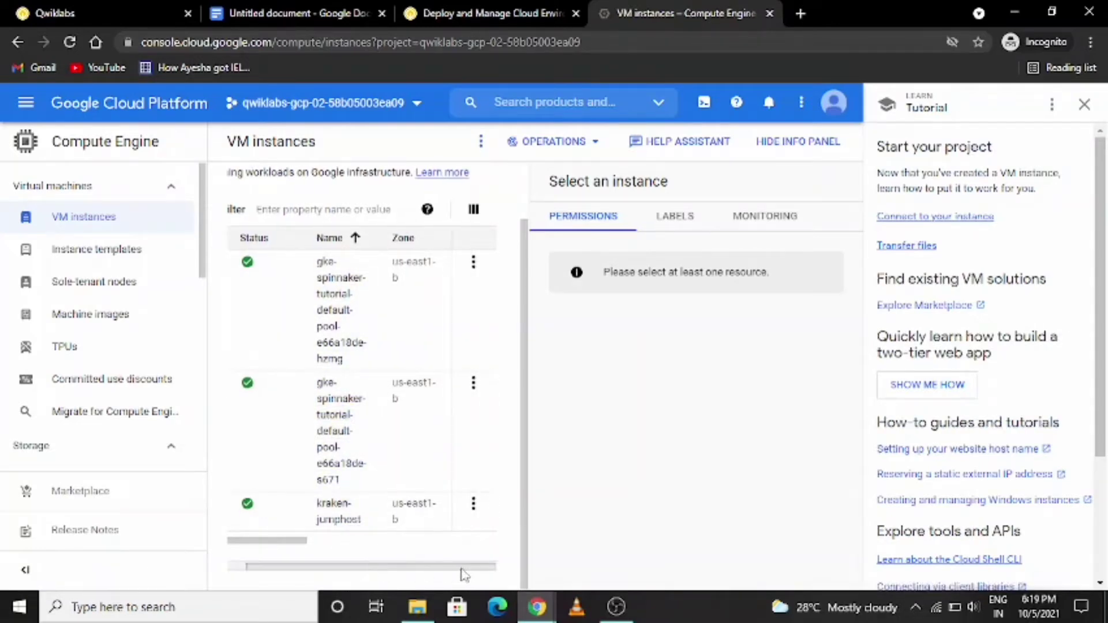
pyautogui.click(1076, 113)
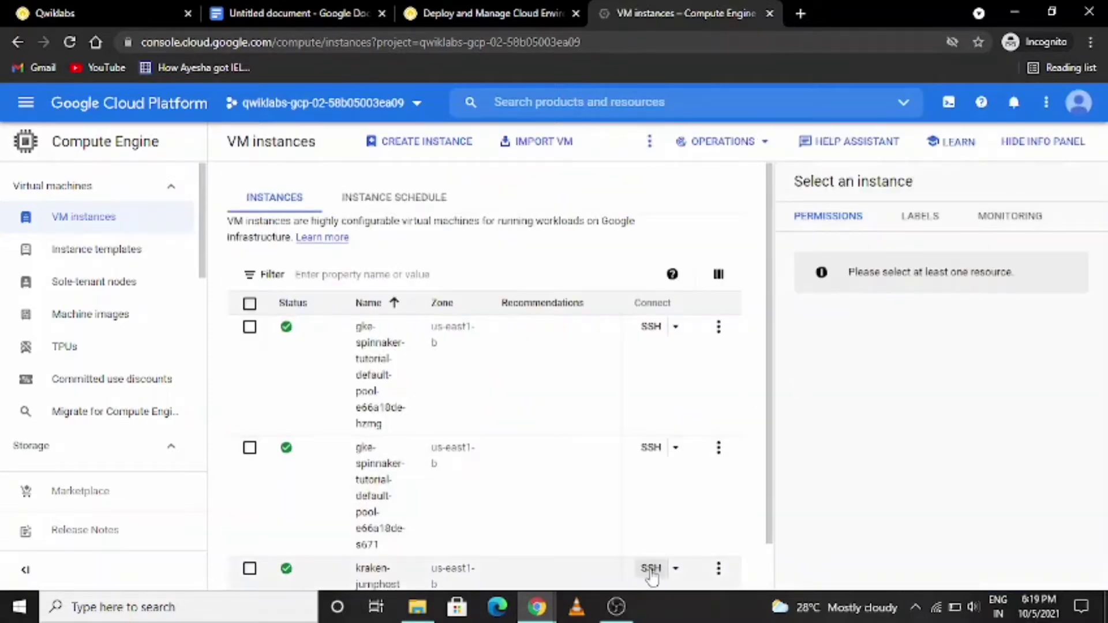
pyautogui.click(650, 569)
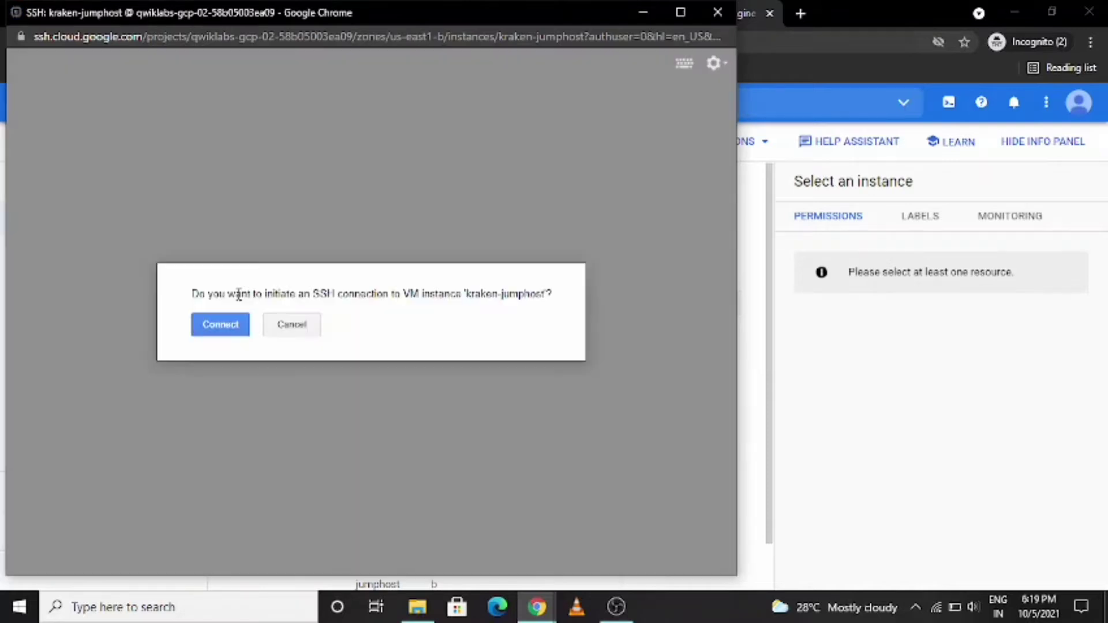
pyautogui.click(219, 328)
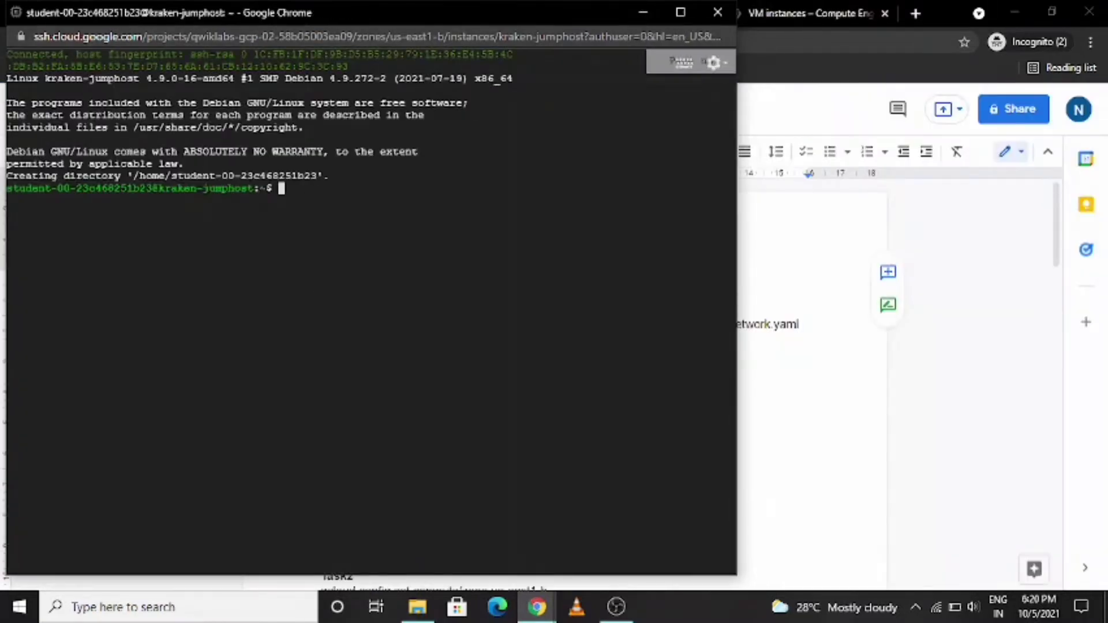
# - In /work/dm, replace SET_REGION with us-east1 in prod-network.yaml and create the prod-network deployment from that configuration
pyautogui.hotkey('ctrl', 'v')
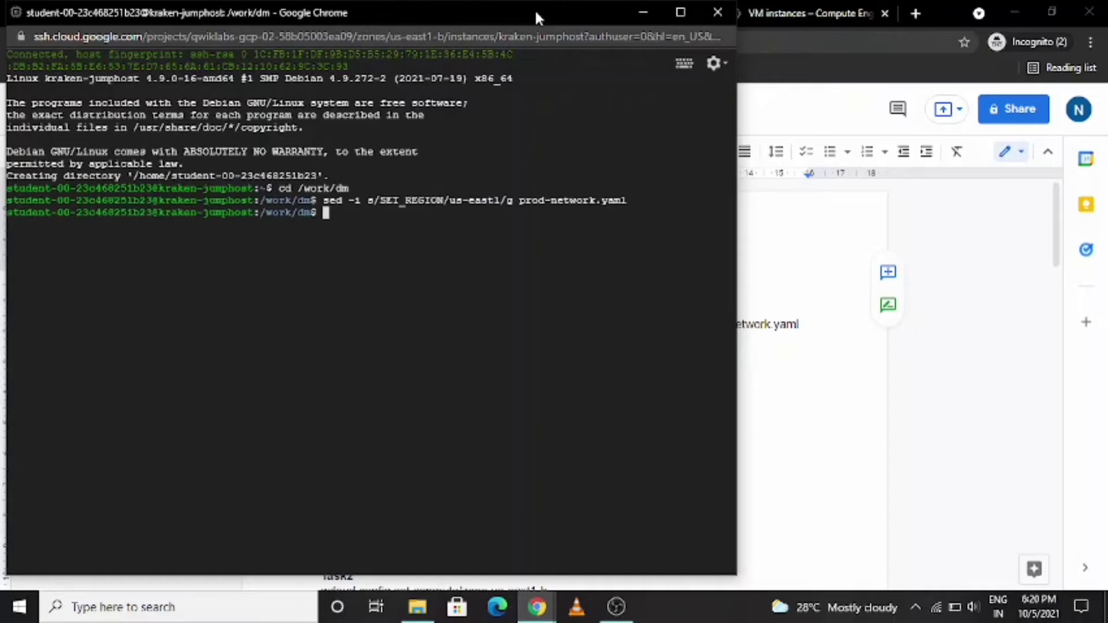
pyautogui.hotkey('ctrl', 'v')
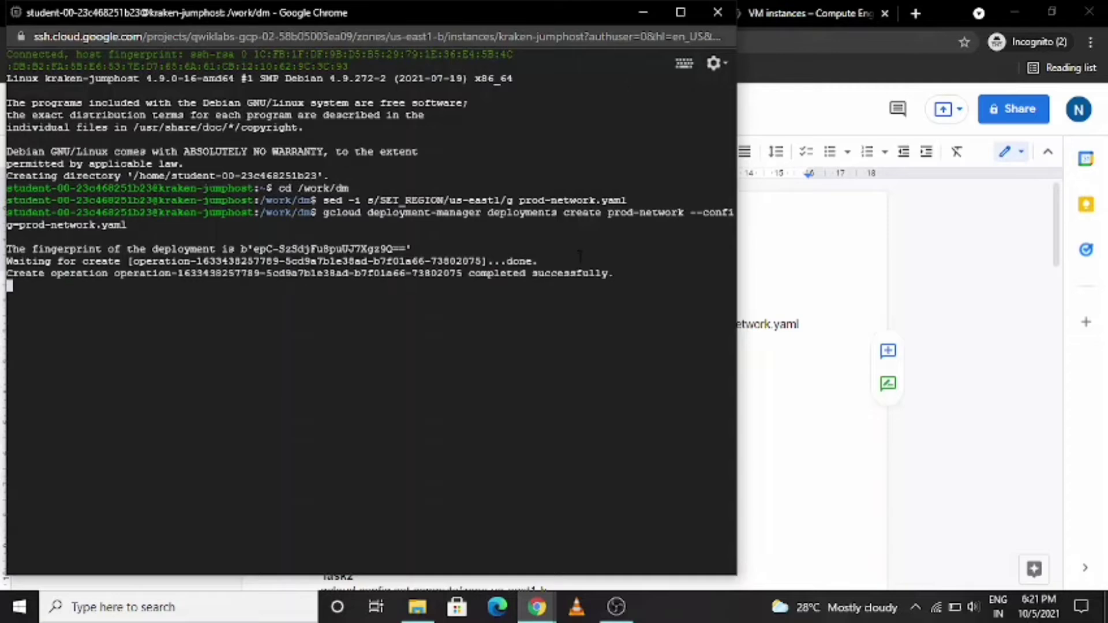
pyautogui.press('Return')
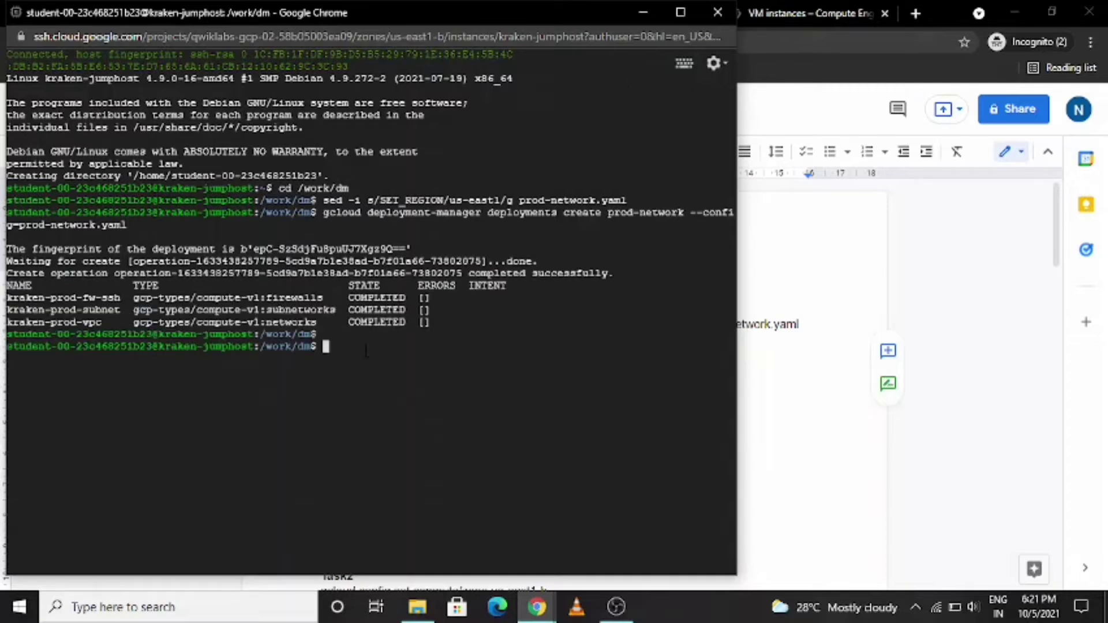
# - Set the compute zone to us-east1-b and create the two-node kraken-prod cluster on network kraken-prod-vpc with subnetwork kraken-prod-subnet
pyautogui.hotkey('ctrl', 'v')
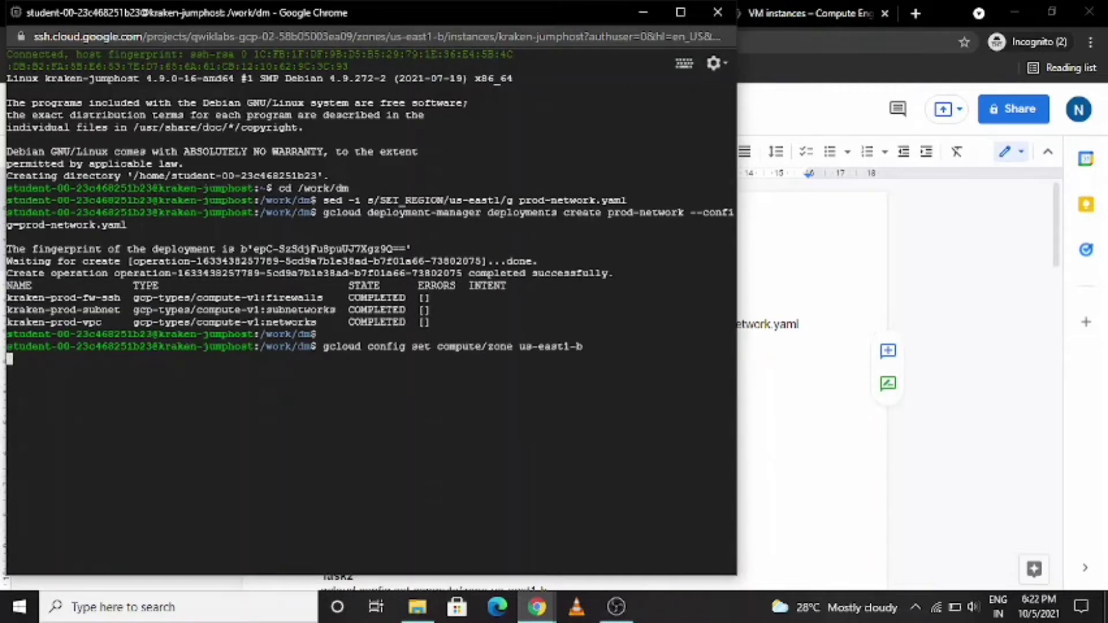
pyautogui.hotkey('ctrl', 'v')
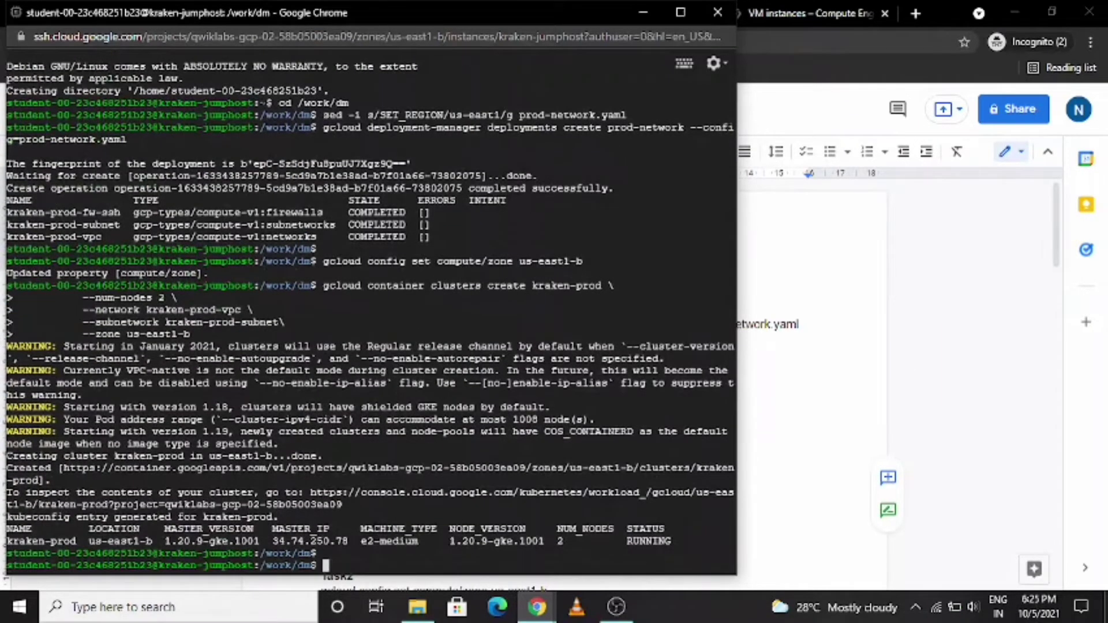
pyautogui.hotkey('ctrl', 'v')
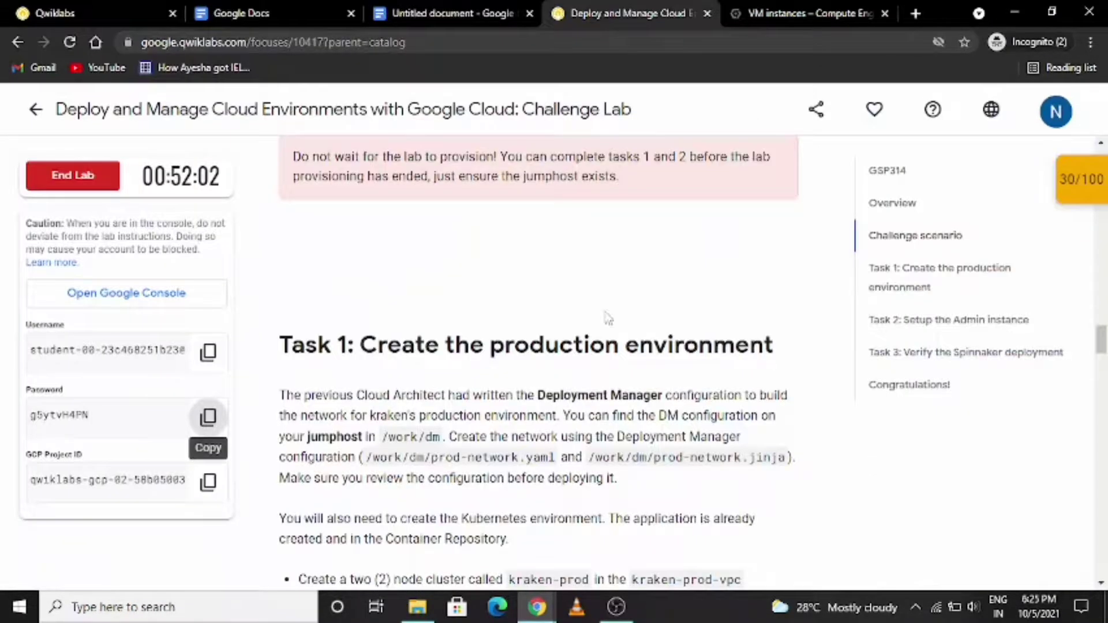
# - Check the lab progress for Create the Production Environment until it is verified, and go on to the Task 2 instructions
pyautogui.scroll(8, 630, 254)
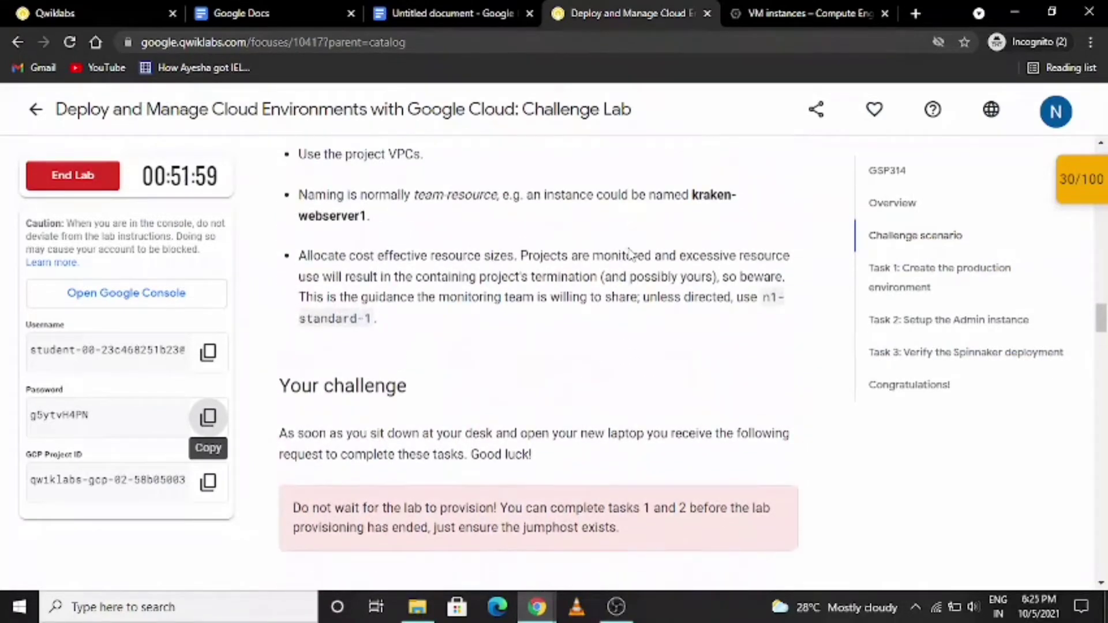
pyautogui.scroll(-15, 633, 307)
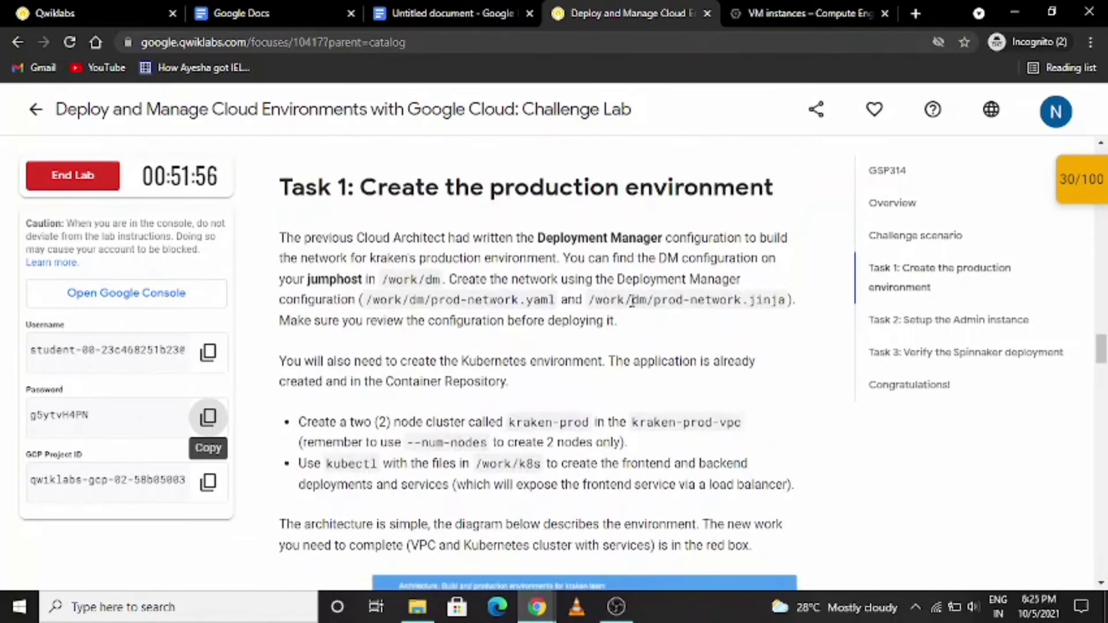
pyautogui.scroll(-5, 631, 301)
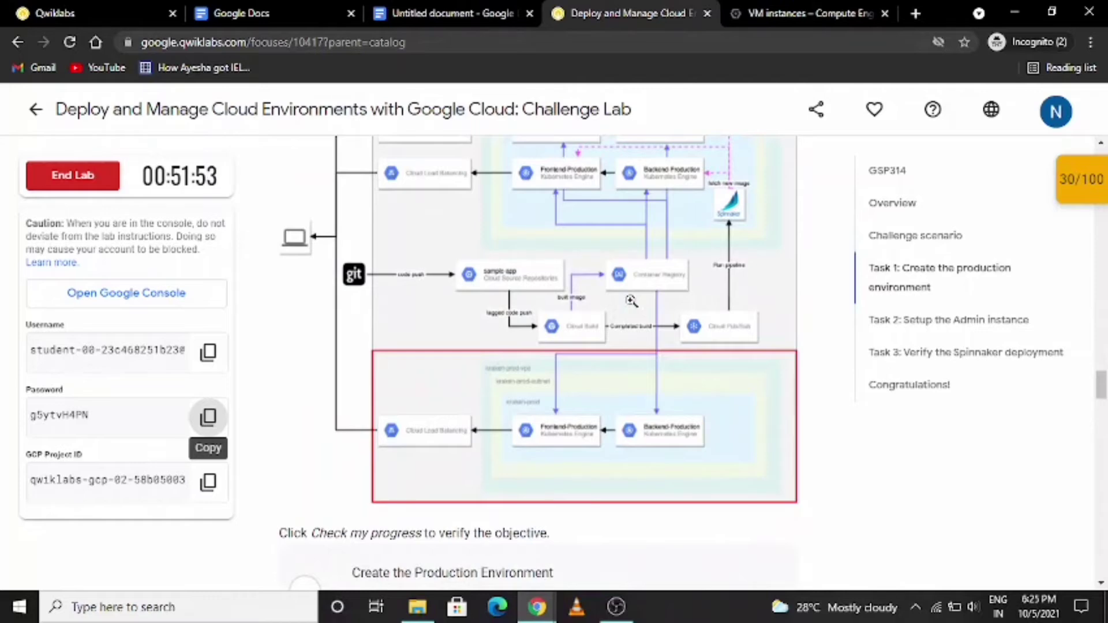
pyautogui.scroll(-4, 630, 301)
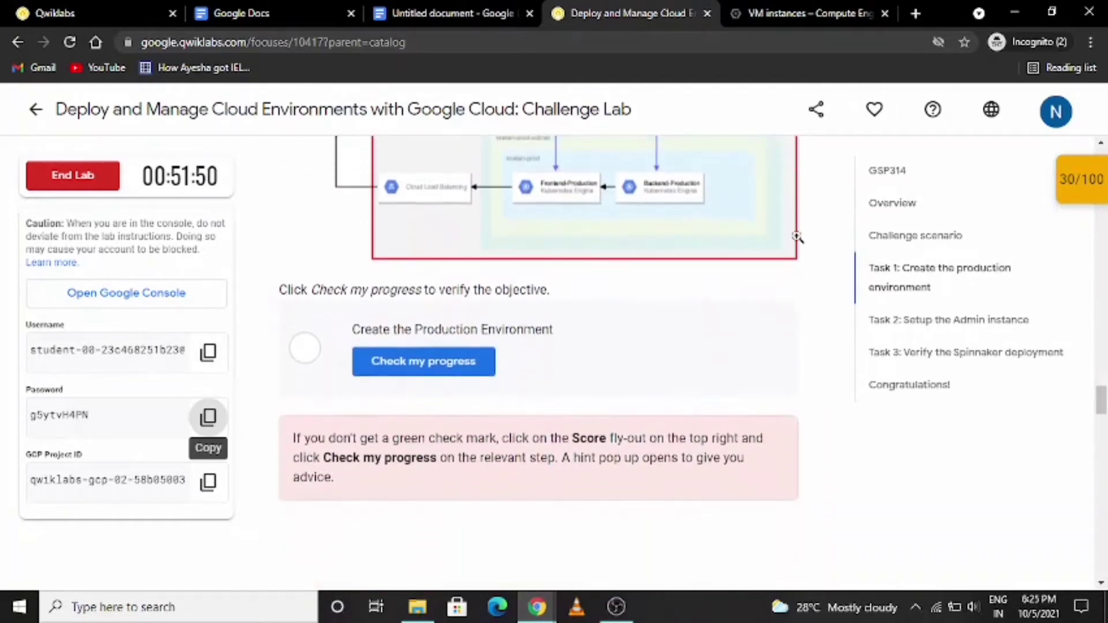
pyautogui.click(1081, 180)
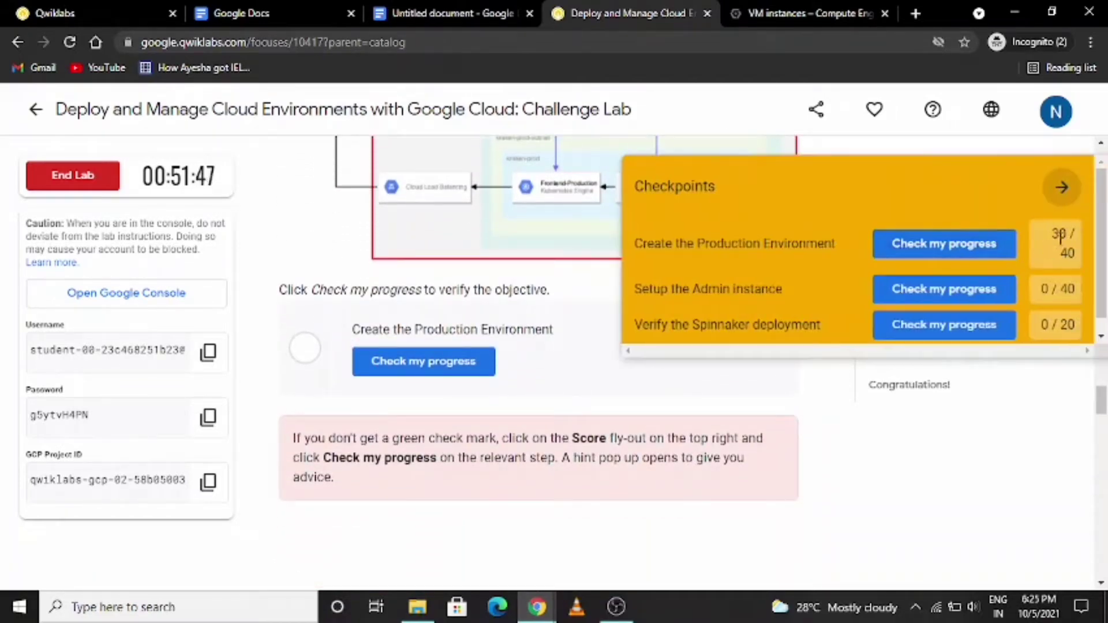
pyautogui.click(977, 253)
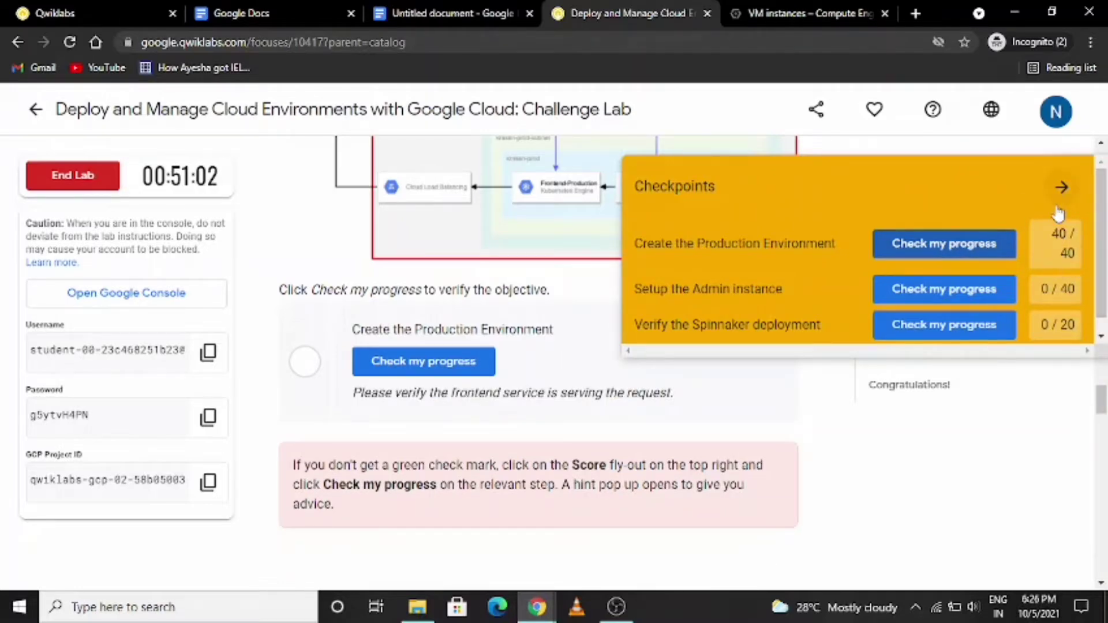
pyautogui.click(1062, 188)
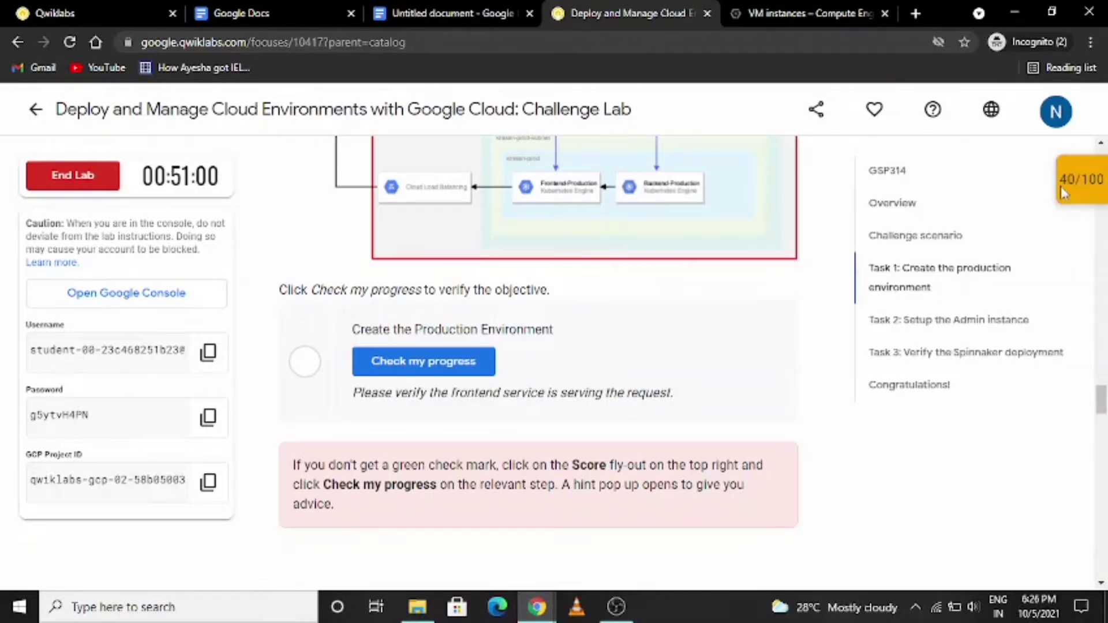
pyautogui.click(451, 374)
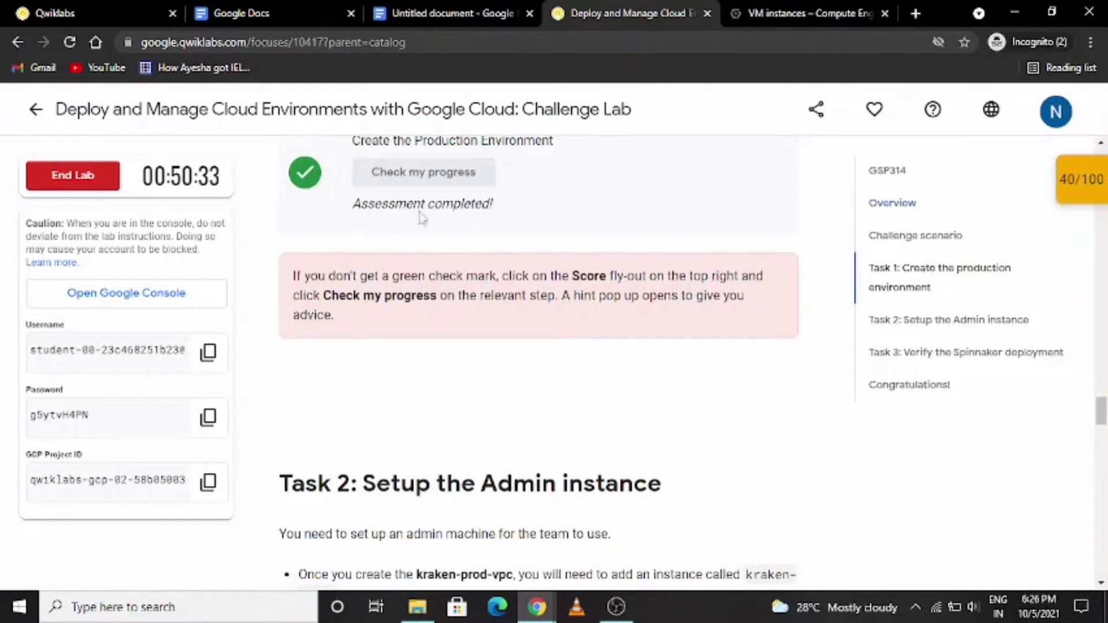
pyautogui.scroll(-5, 626, 380)
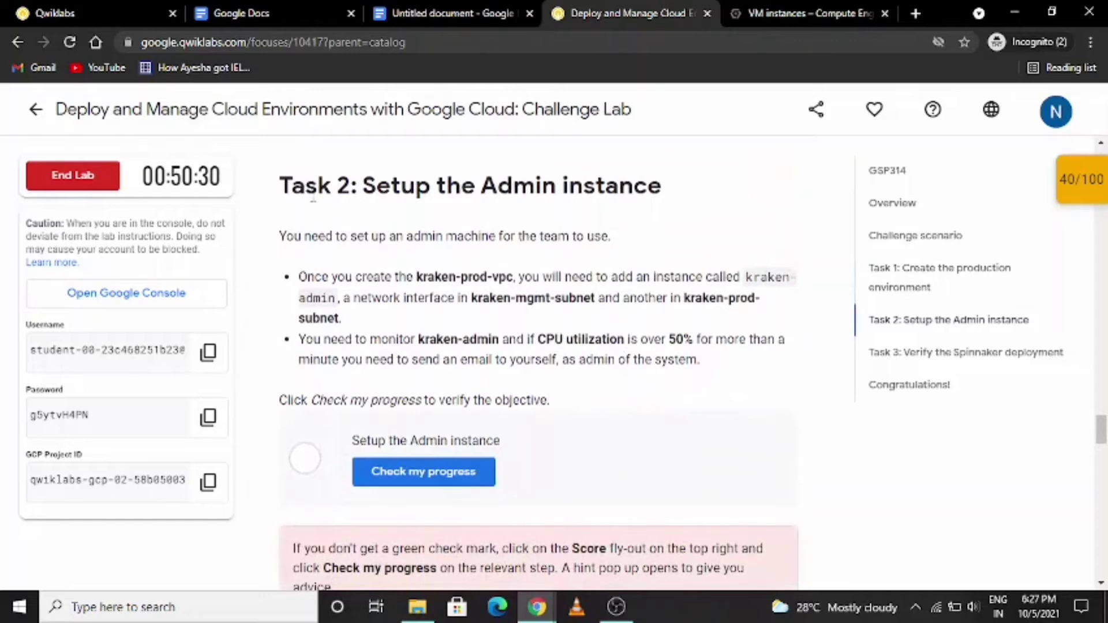
# - In the kraken-jumphost SSH session, set the compute zone to us-east1-b and create instance kraken-admin with interfaces in kraken-mgmt-subnet and kraken-prod-subnet
pyautogui.hotkey('alt', 'Tab')
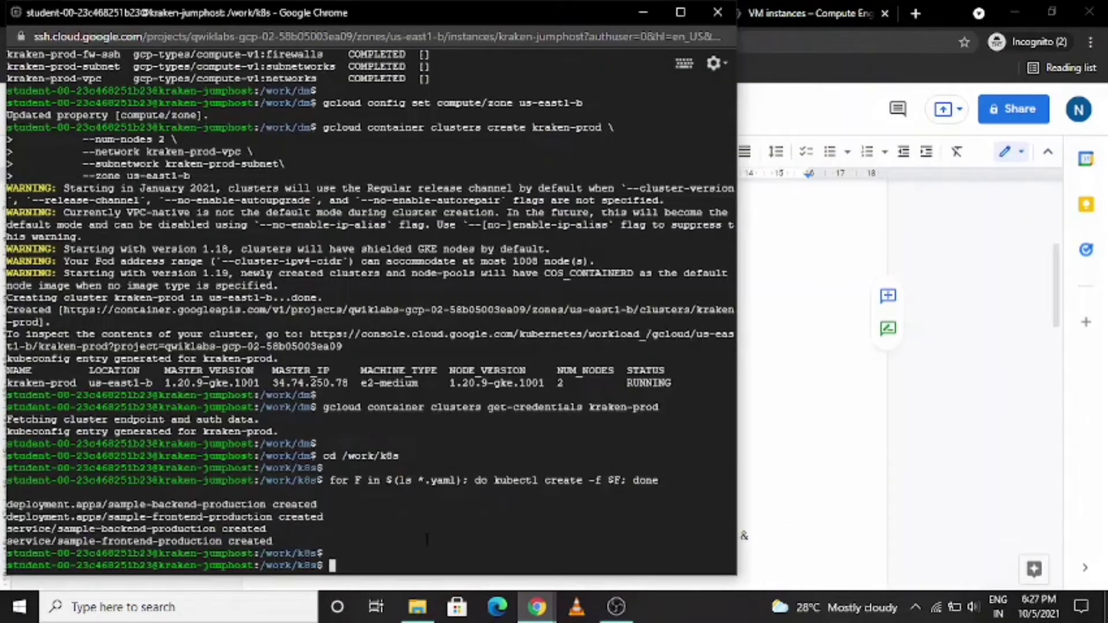
pyautogui.write('gcloud config set compute/zone us-east1-b')
pyautogui.press('Return')
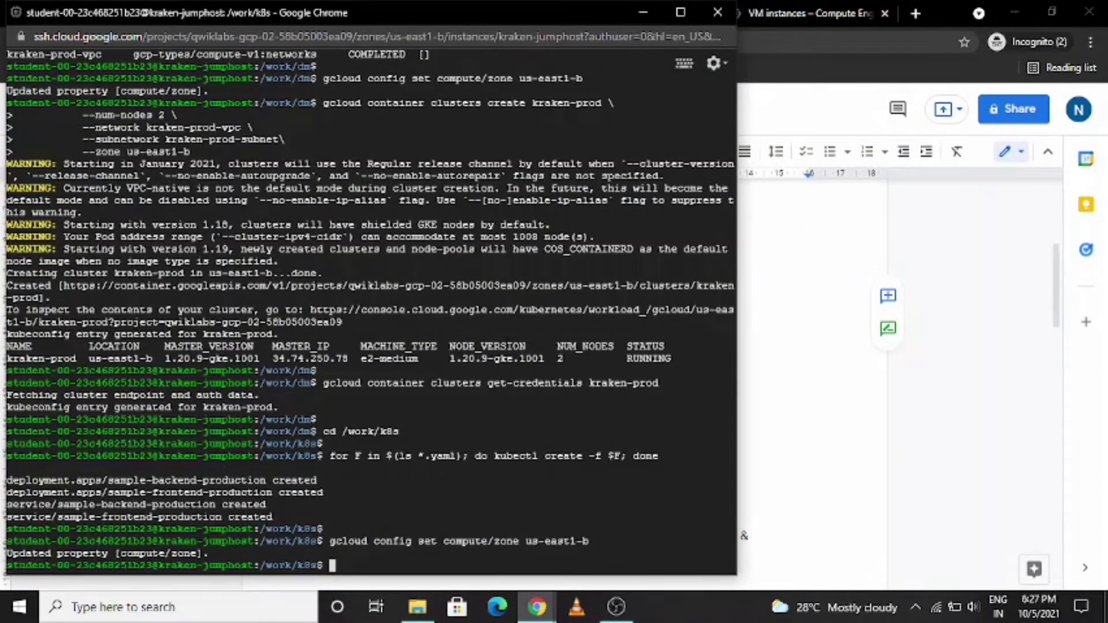
pyautogui.click(680, 12)
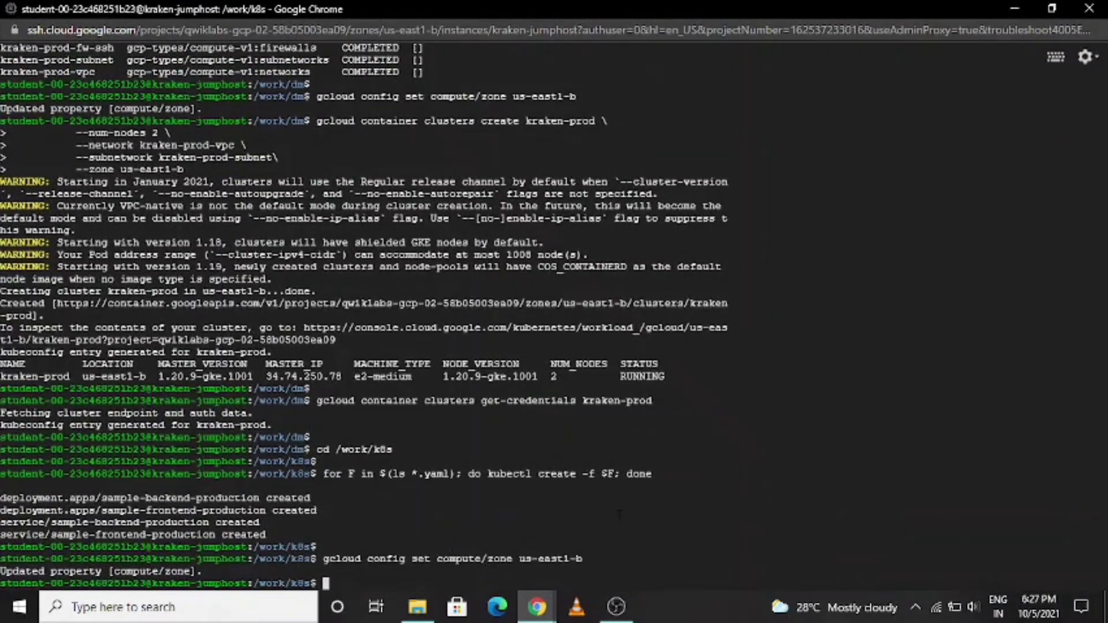
pyautogui.write('gcloud compute instances create kraken-admin --network-interface="subnet=kraken-mgmt-subnet" --network-interface="subnet=kraken-prod-subnet"')
pyautogui.press('Return')
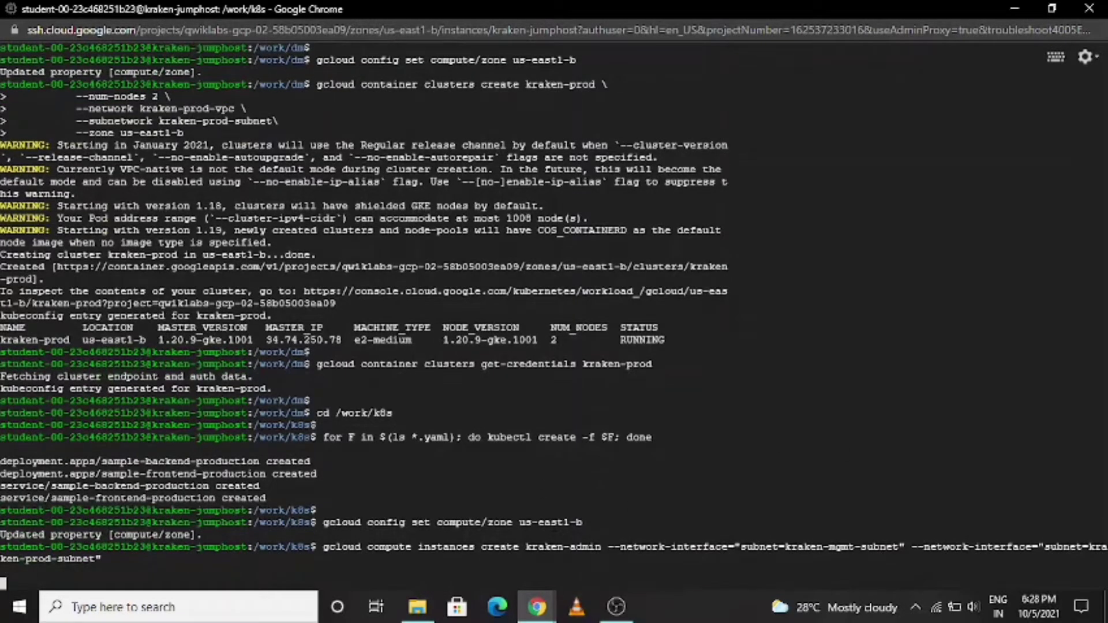
# - Return to the Cloud console, go to Monitoring's alerting page and start a new alerting policy
pyautogui.hotkey('alt', 'Tab')
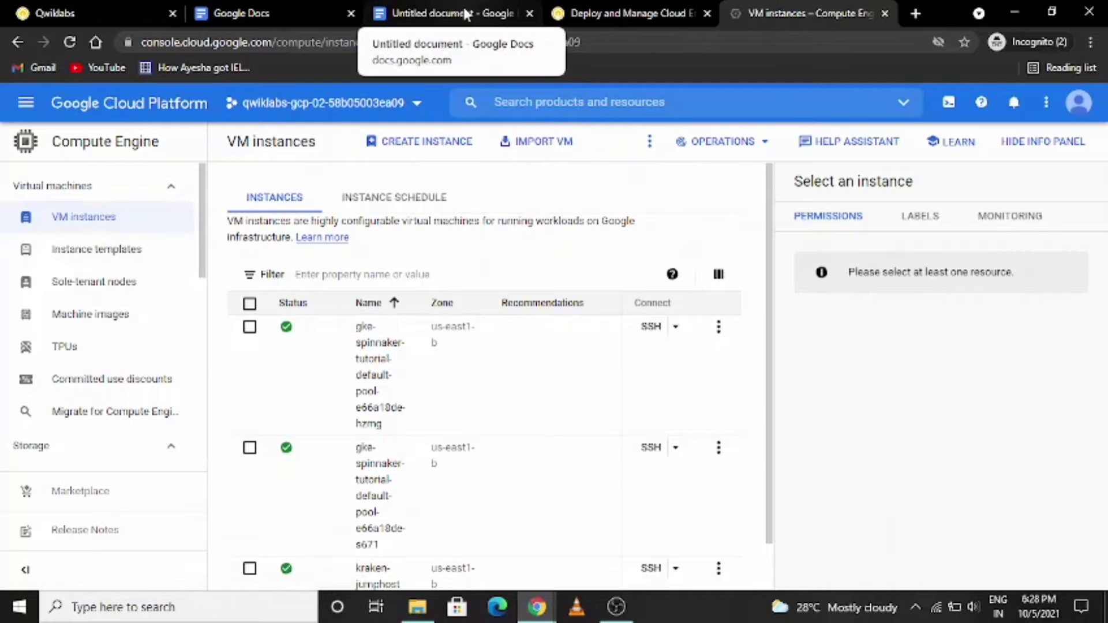
pyautogui.click(612, 13)
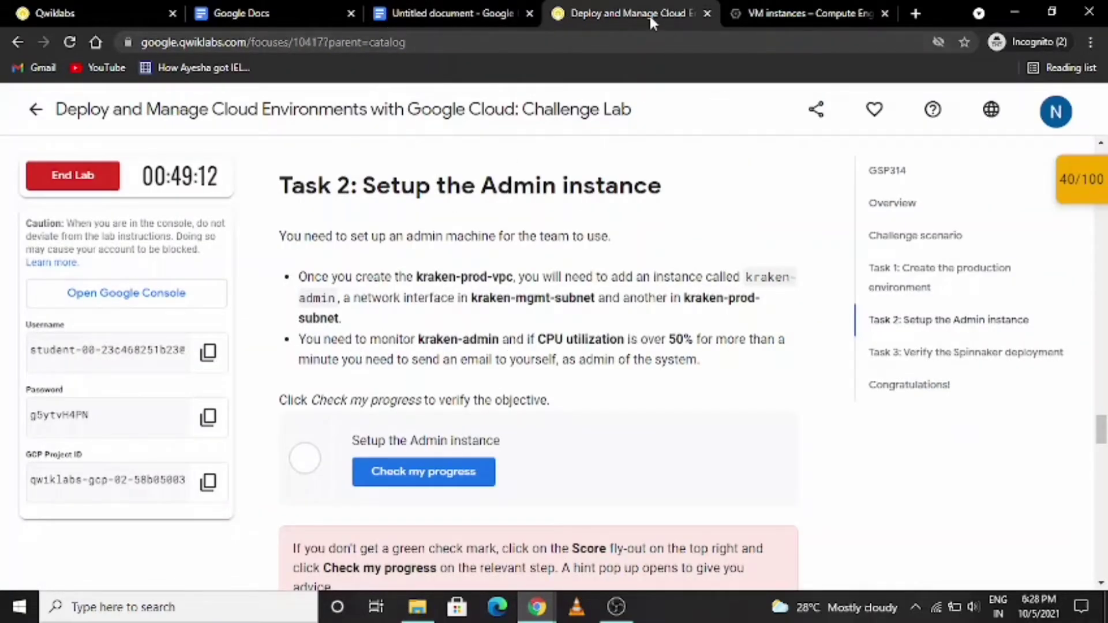
pyautogui.click(777, 14)
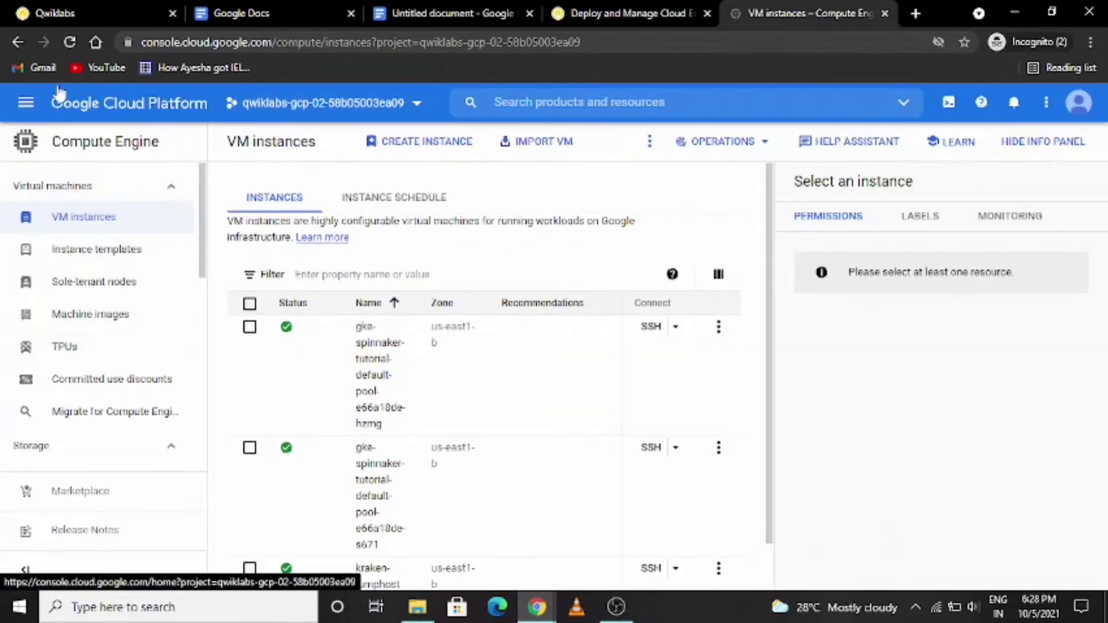
pyautogui.click(26, 102)
pyautogui.scroll(-5, 86, 323)
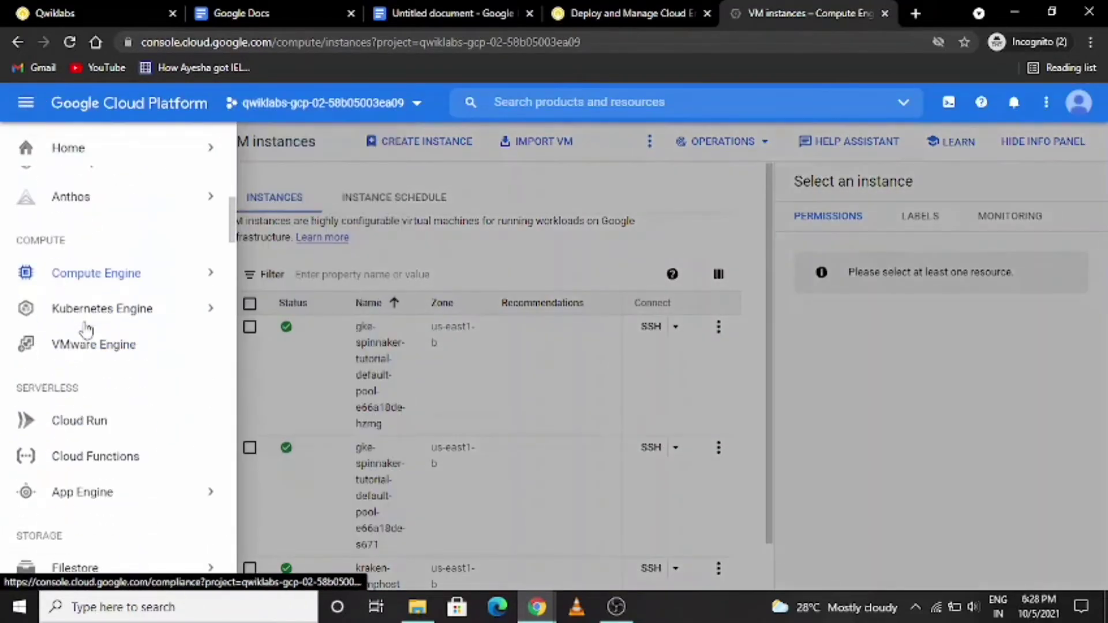
pyautogui.scroll(-20, 86, 330)
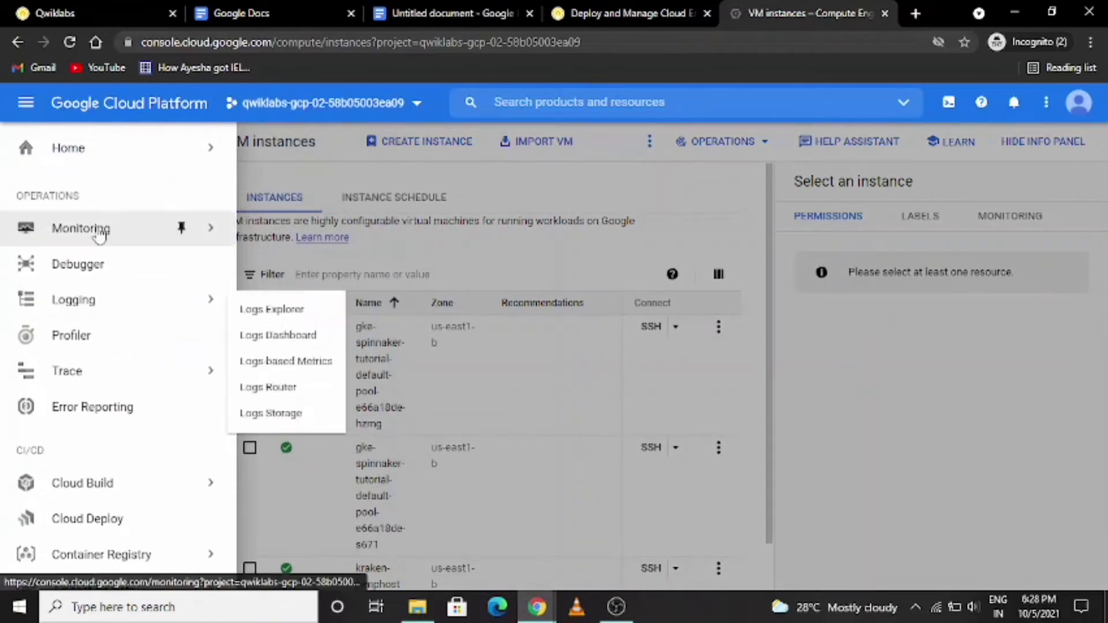
pyautogui.click(81, 228)
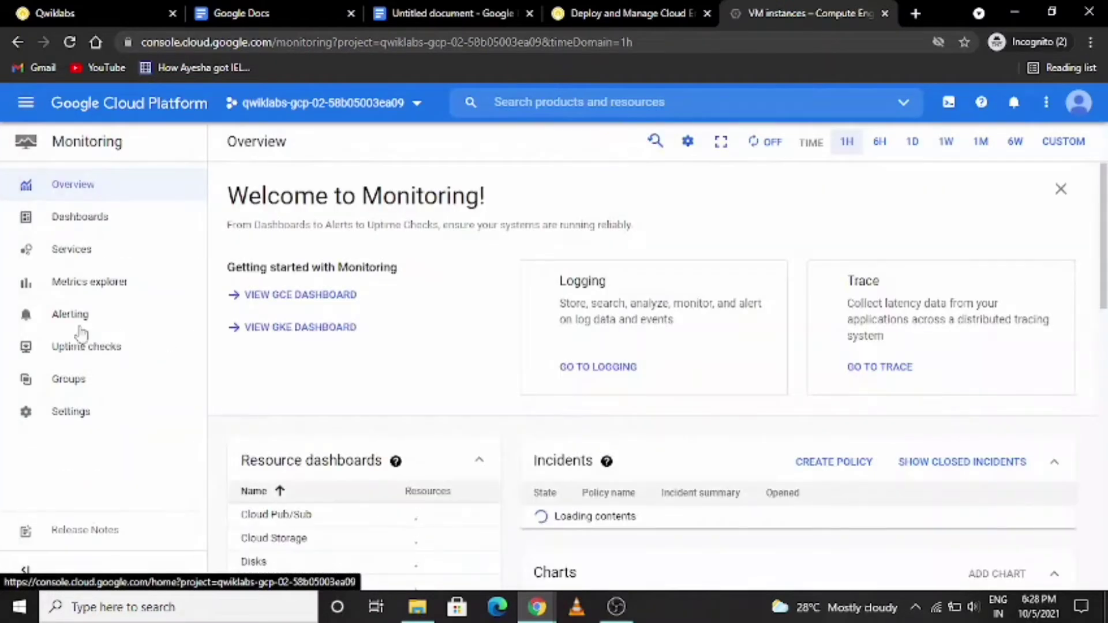
pyautogui.click(79, 365)
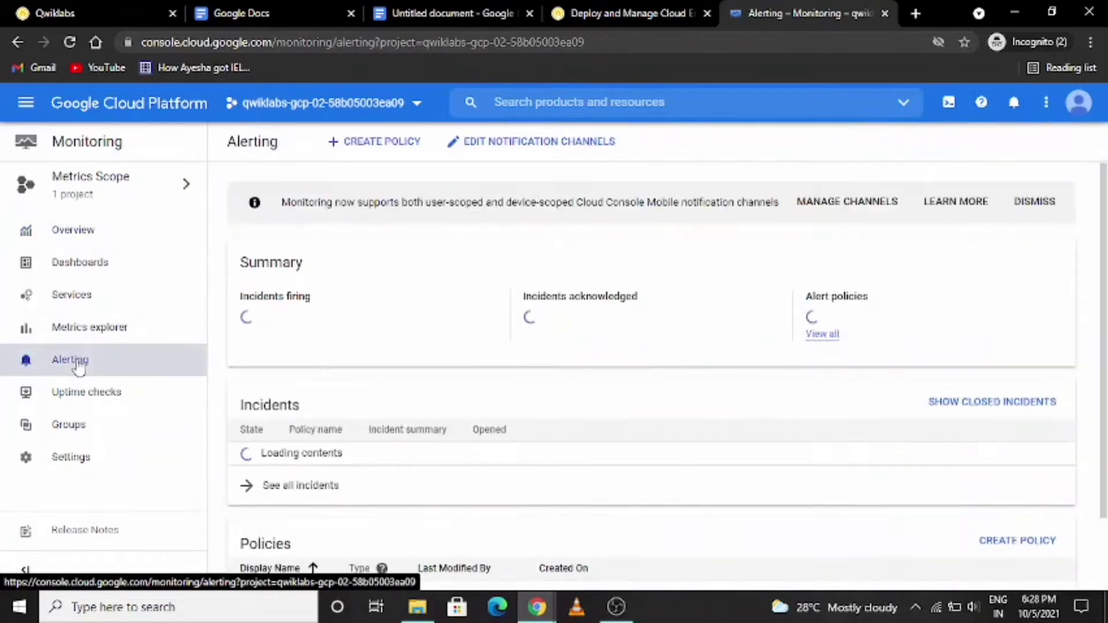
pyautogui.click(395, 143)
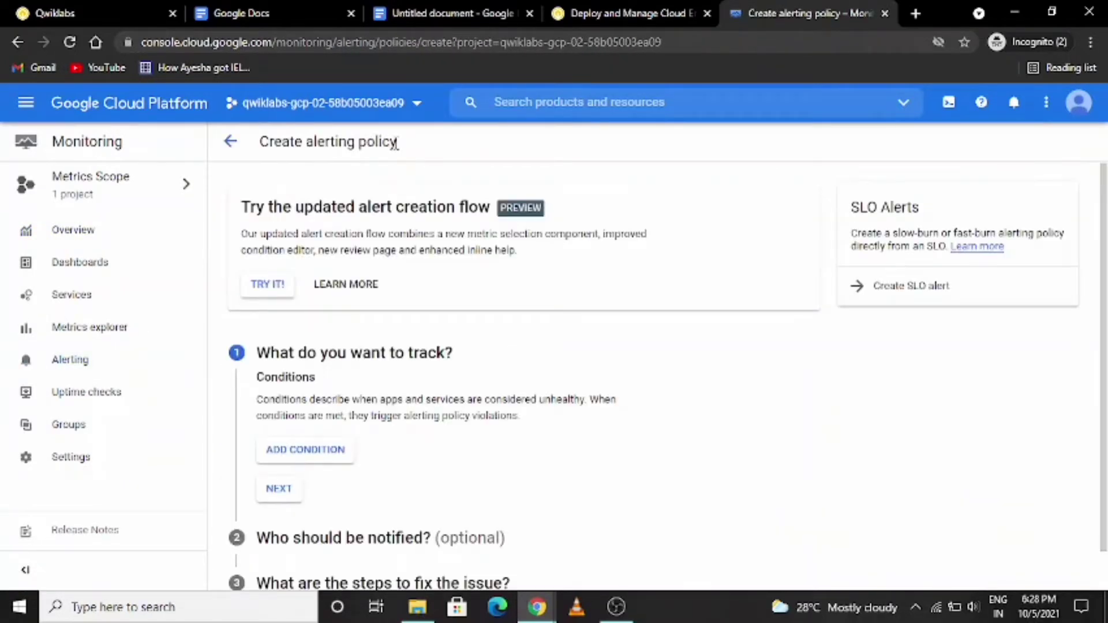
# - Start a condition for the alerting policy that targets the VM Instance resource type and its CPU utilization metric
pyautogui.click(323, 447)
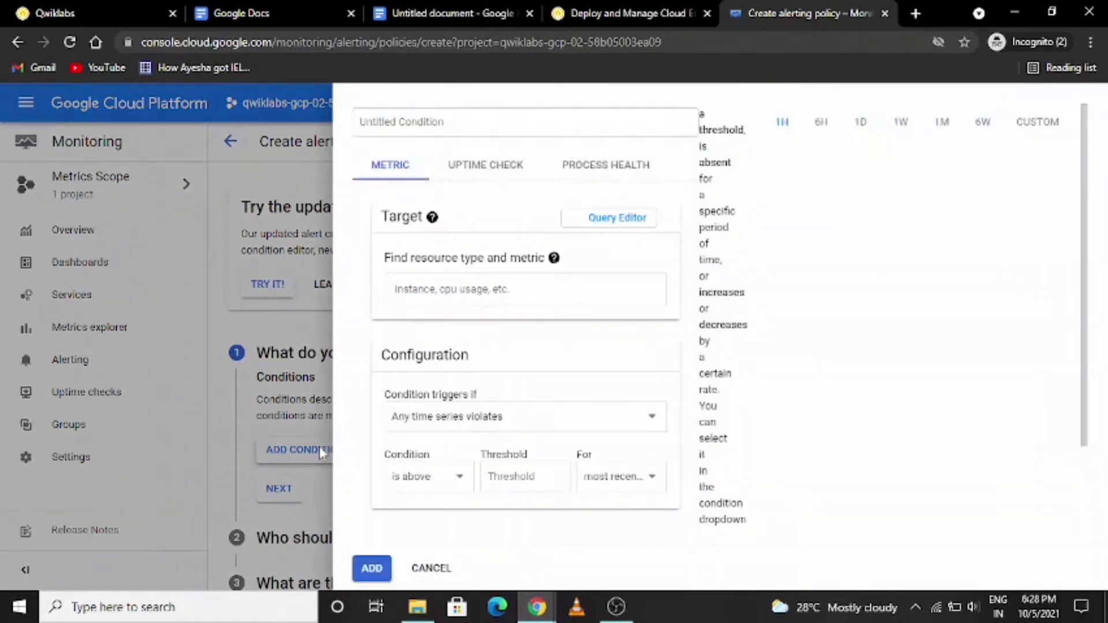
pyautogui.moveTo(467, 372)
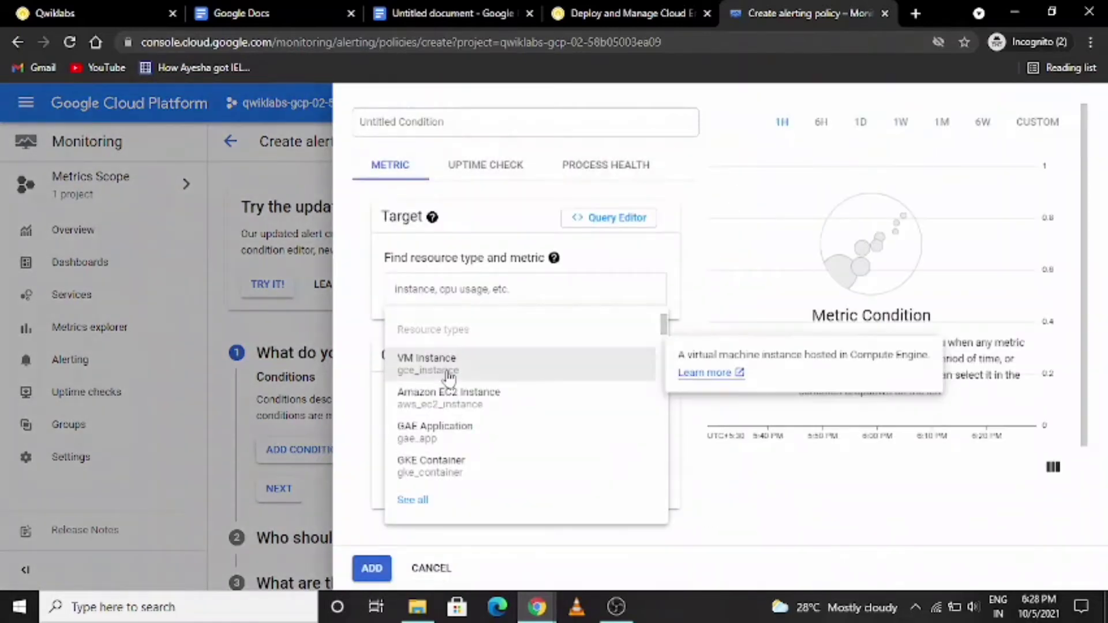
pyautogui.click(472, 370)
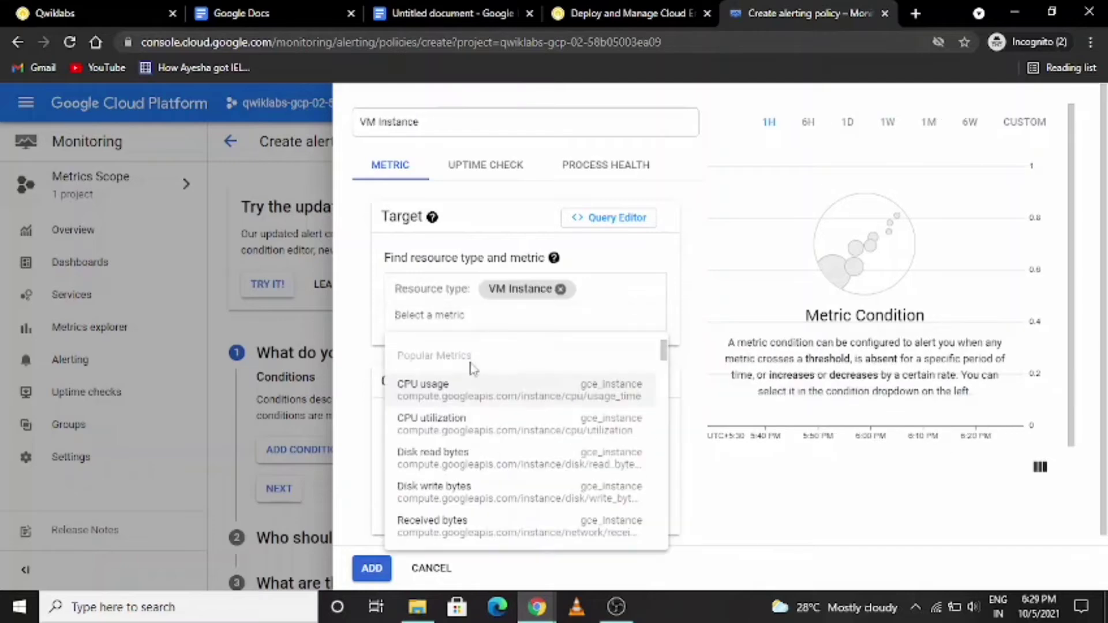
pyautogui.click(481, 430)
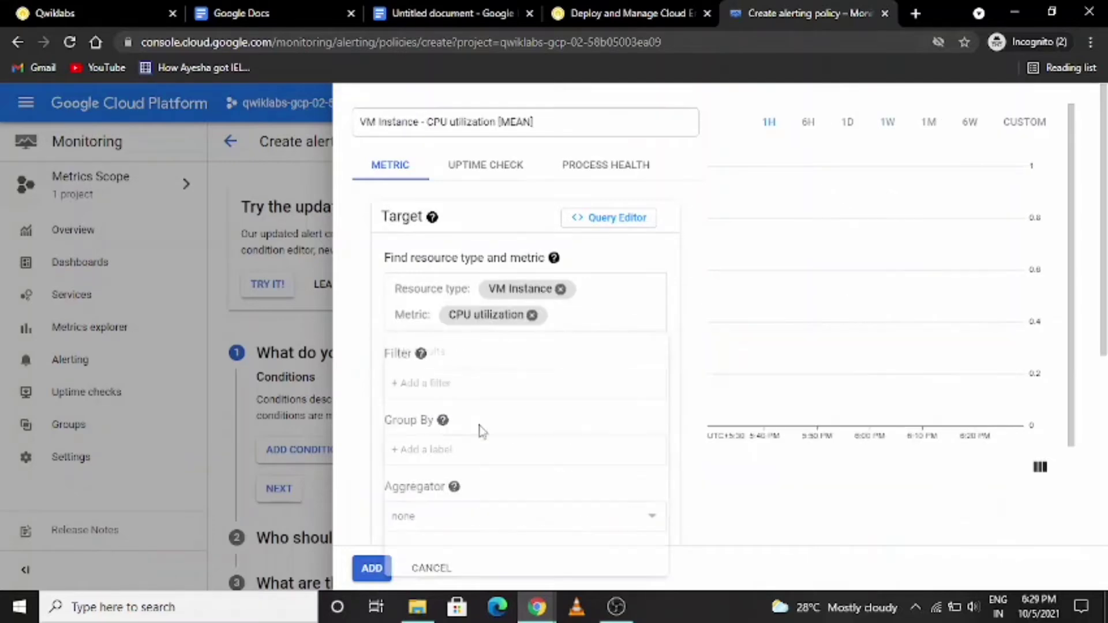
# - Filter the condition by instance_name equal to kraken-admin, copying the name from the Task 2 lab instructions
pyautogui.click(478, 383)
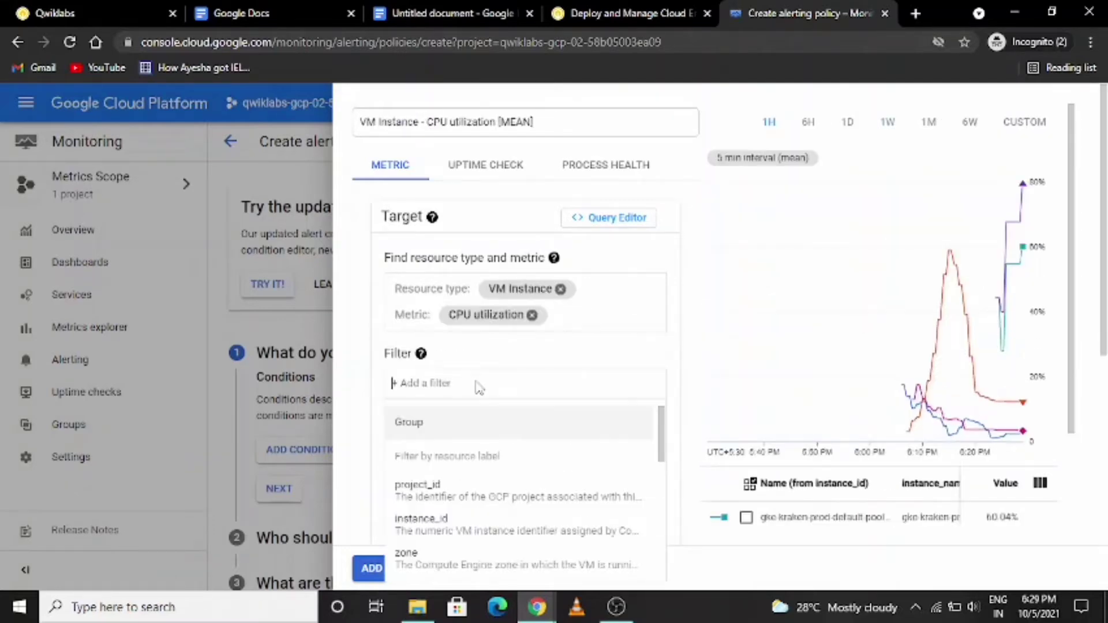
pyautogui.scroll(-3, 490, 519)
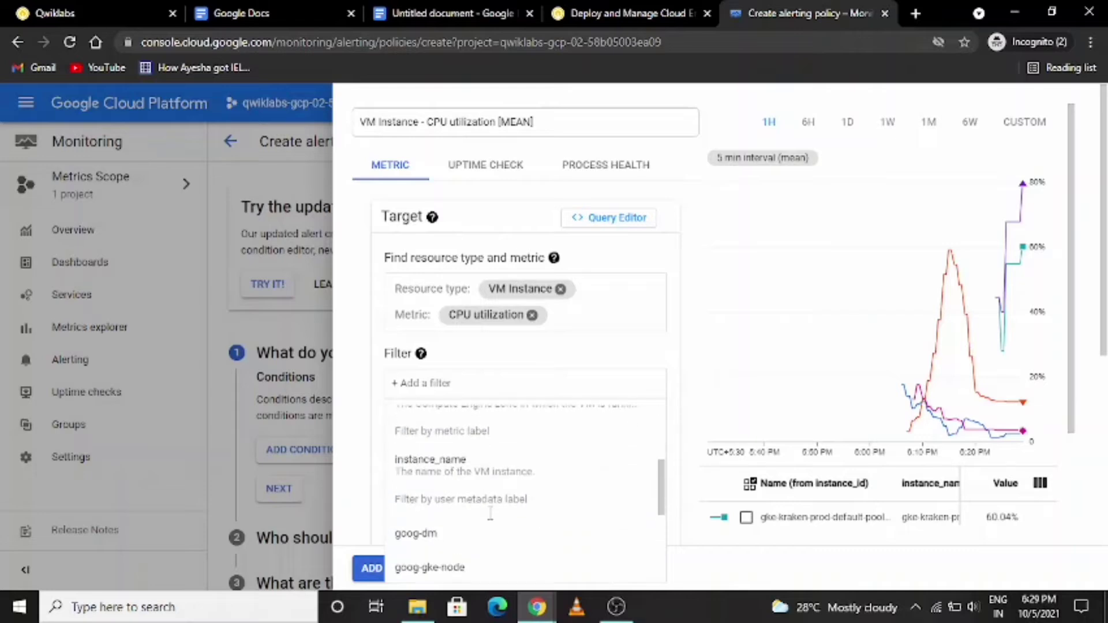
pyautogui.click(490, 462)
pyautogui.click(485, 477)
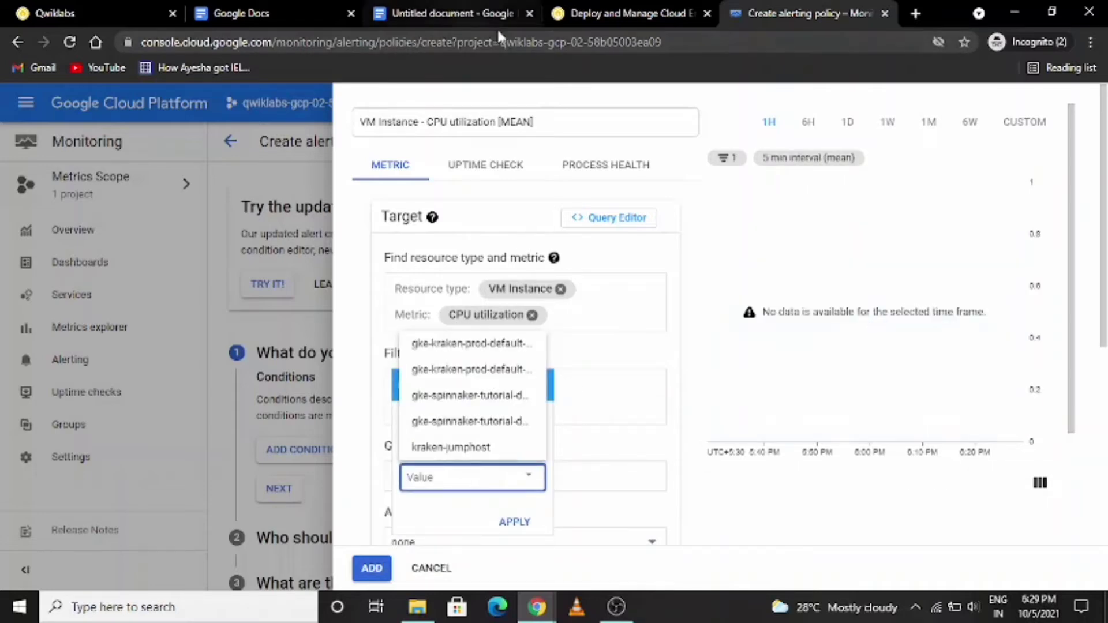
pyautogui.click(631, 13)
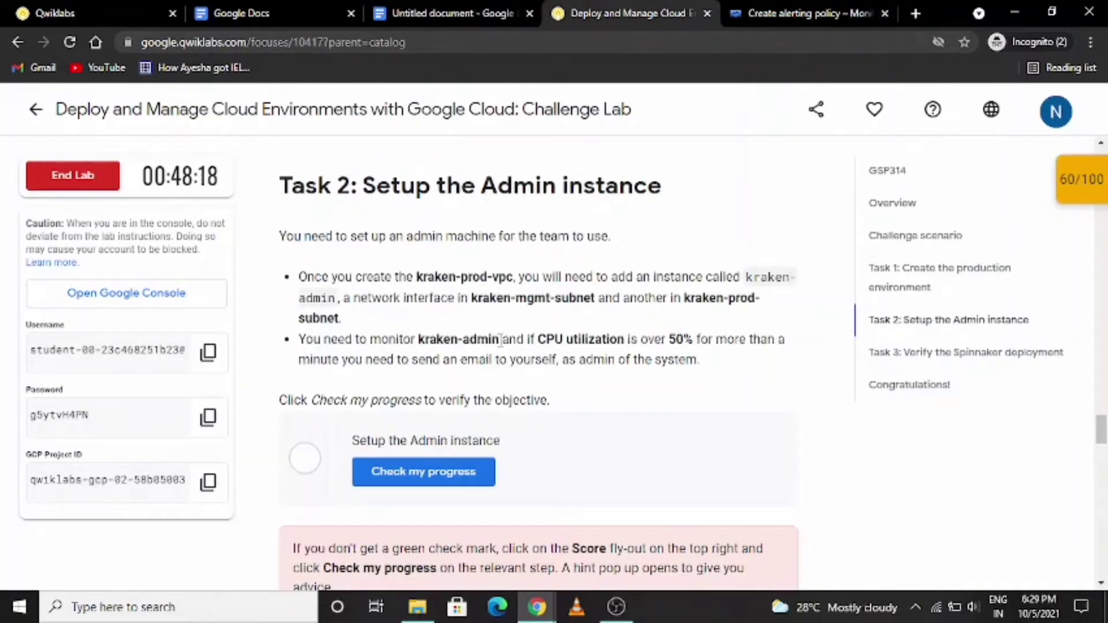
pyautogui.moveTo(500, 339); pyautogui.dragTo(415, 339)
pyautogui.hotkey('ctrl', 'c')
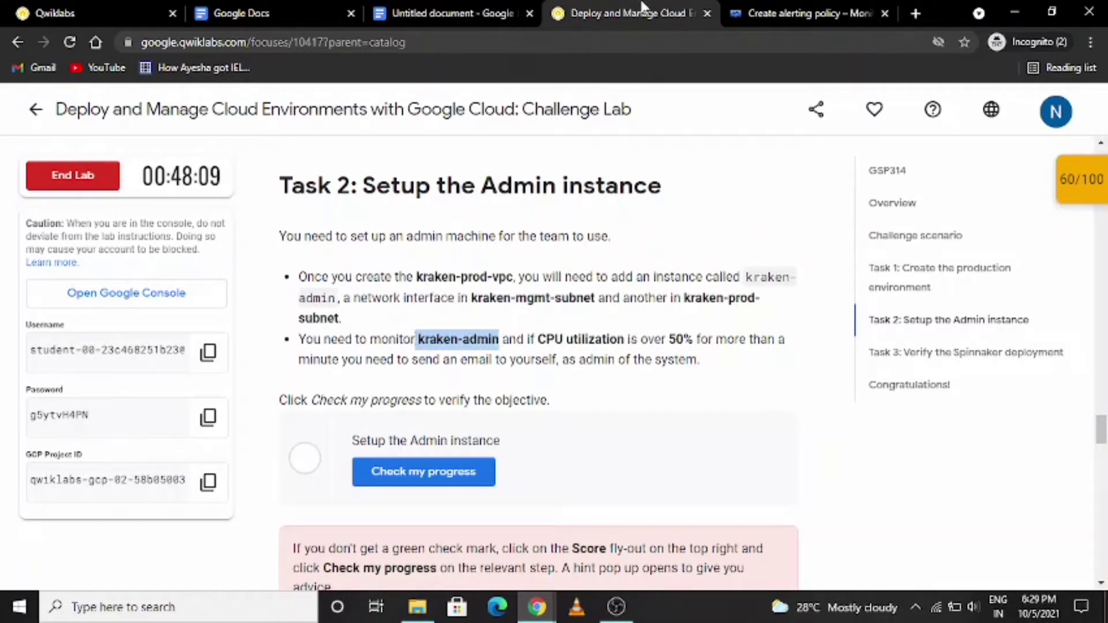
pyautogui.click(769, 18)
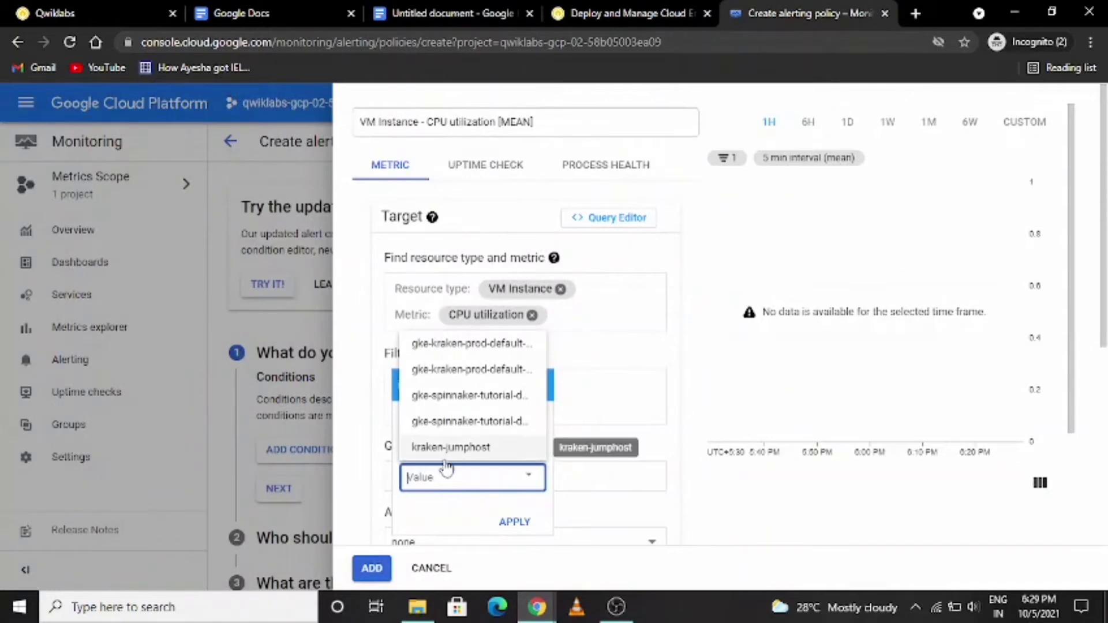
pyautogui.hotkey('ctrl', 'v')
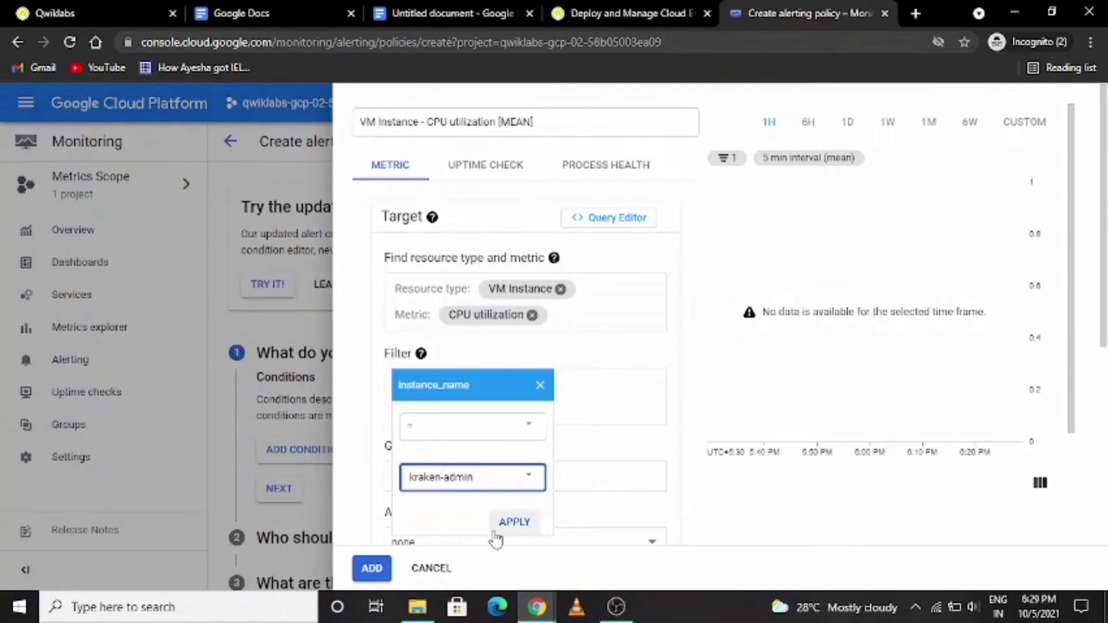
pyautogui.click(510, 525)
# - Set the condition to trigger above a threshold of 50% for 1 minute and add it to the policy
pyautogui.scroll(-6, 524, 452)
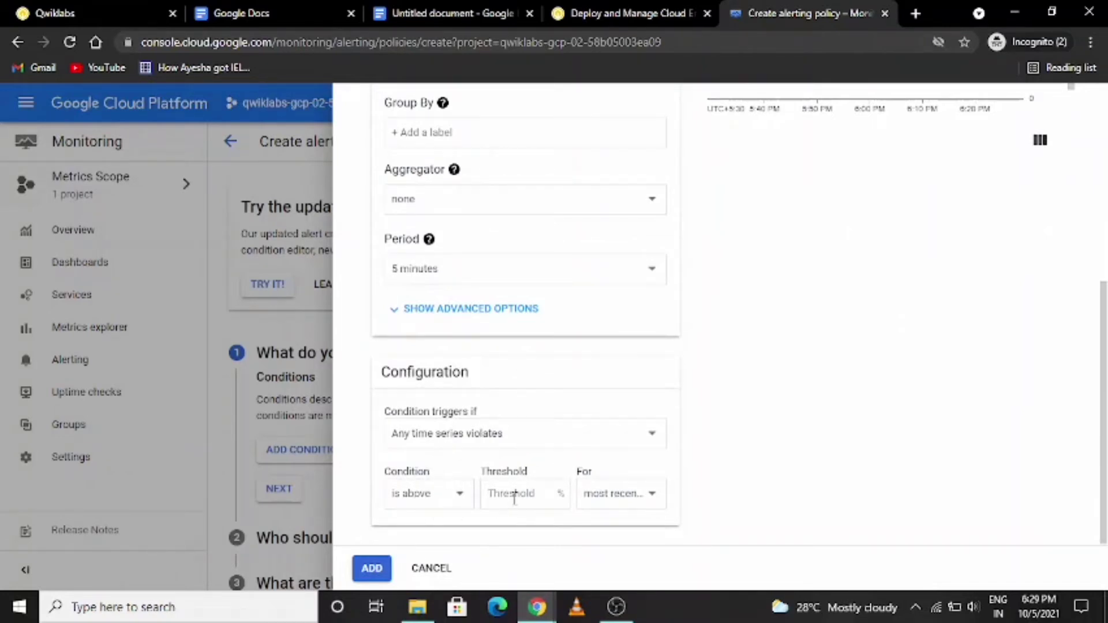
pyautogui.write('50')
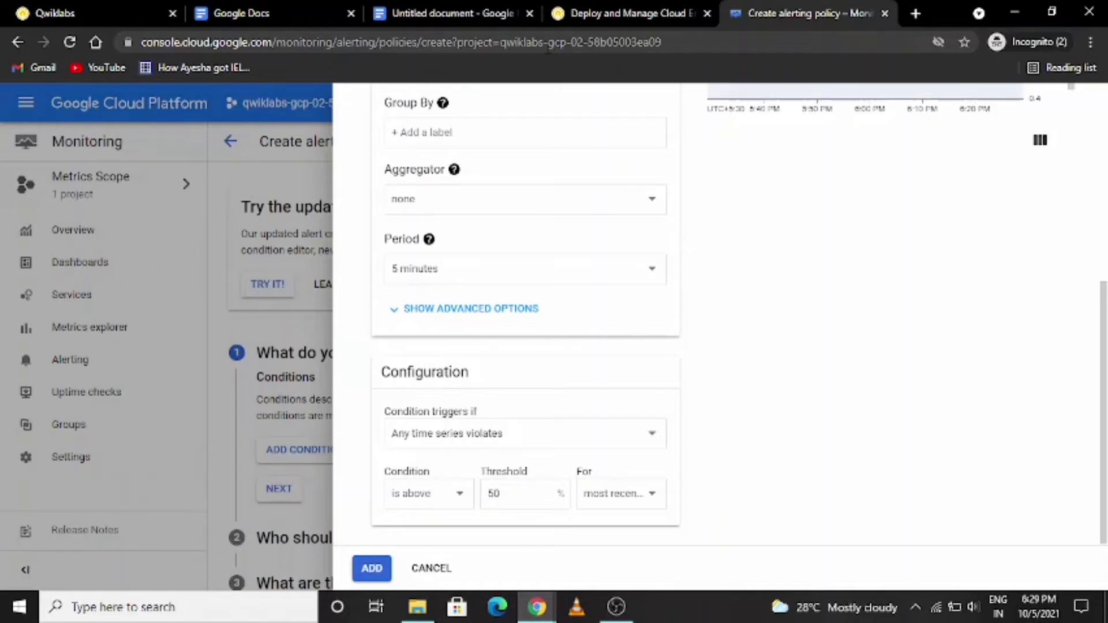
pyautogui.click(627, 13)
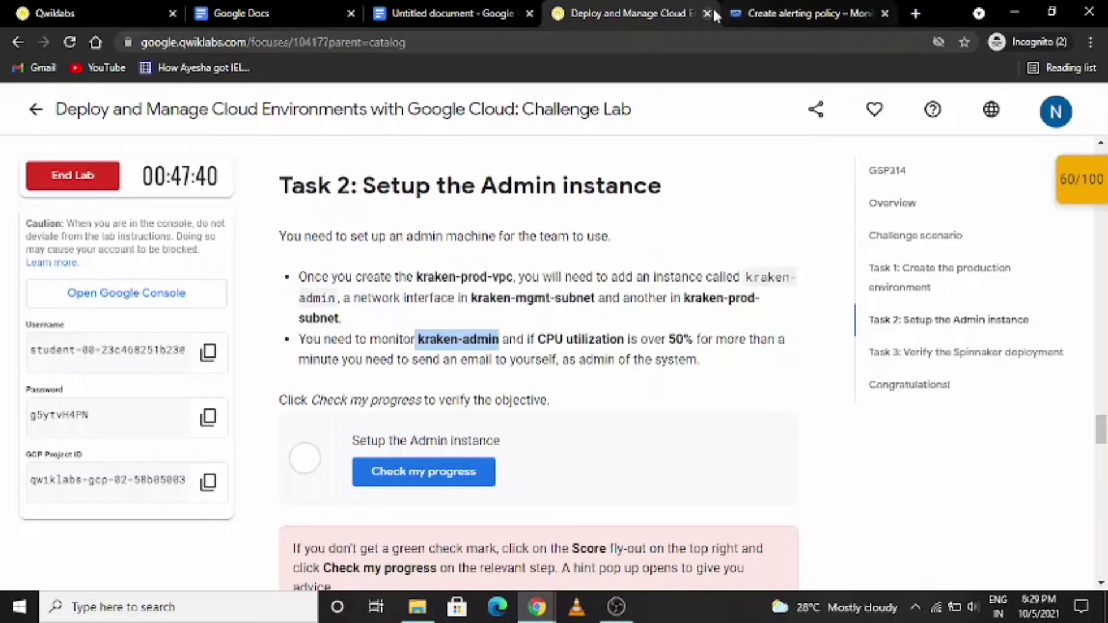
pyautogui.click(756, 14)
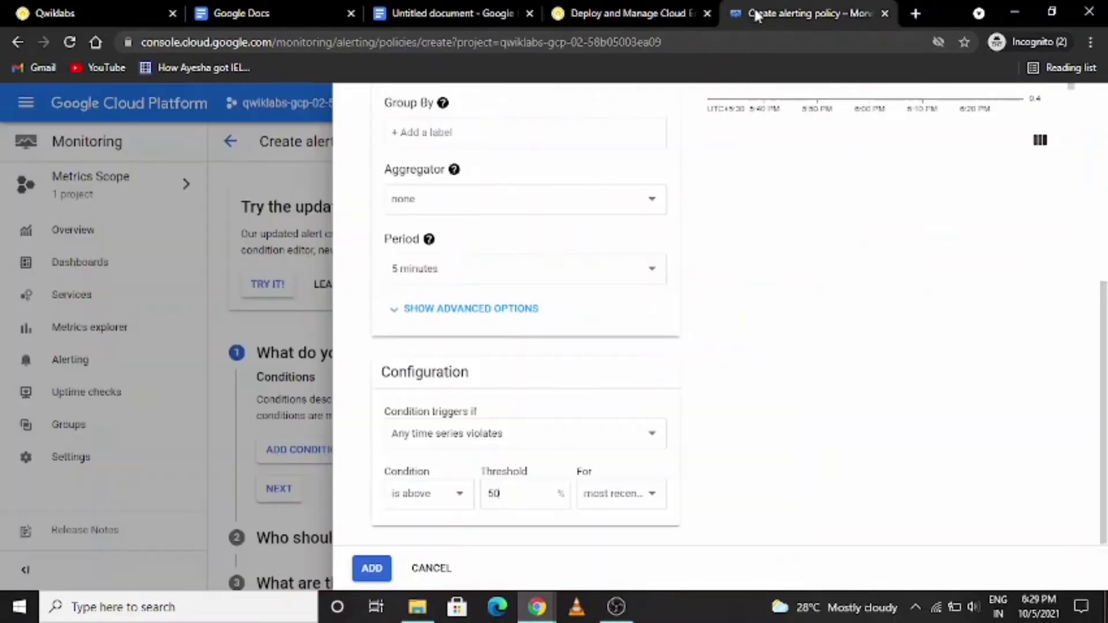
pyautogui.click(651, 496)
pyautogui.click(634, 345)
pyautogui.click(372, 569)
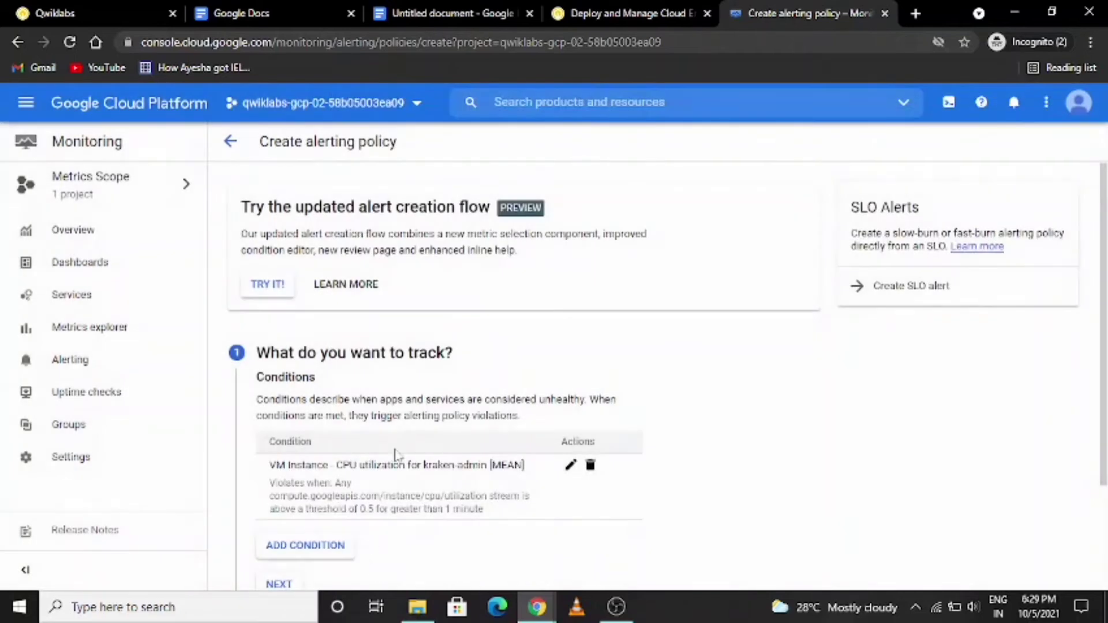
# - Continue past the notification settings without choosing a channel, name the alert kraken-admin and save the policy
pyautogui.scroll(-2, 392, 466)
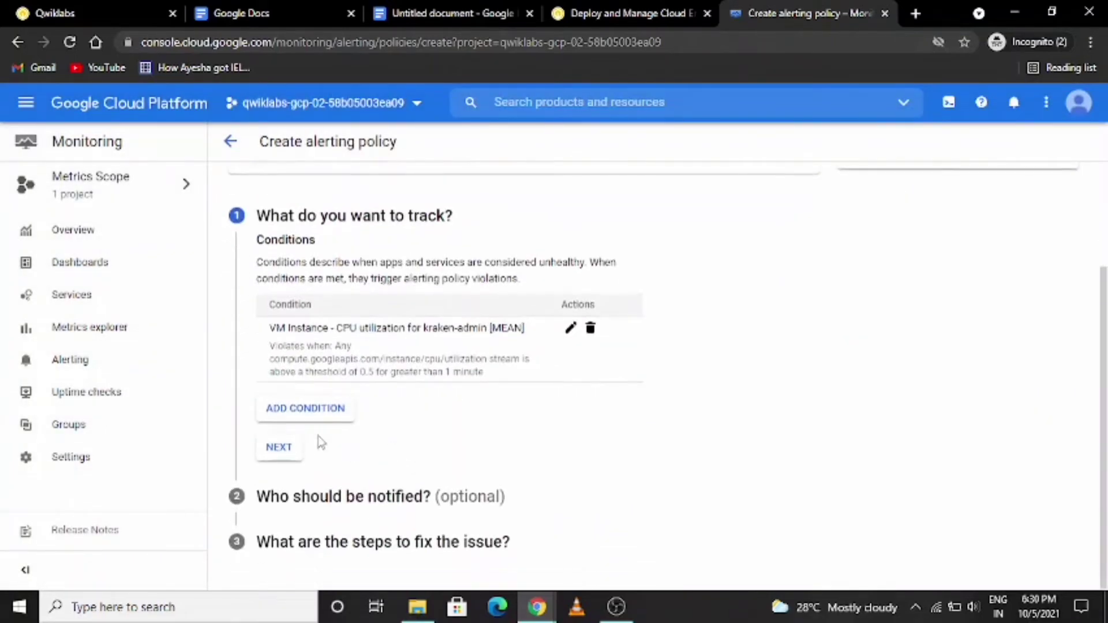
pyautogui.click(289, 454)
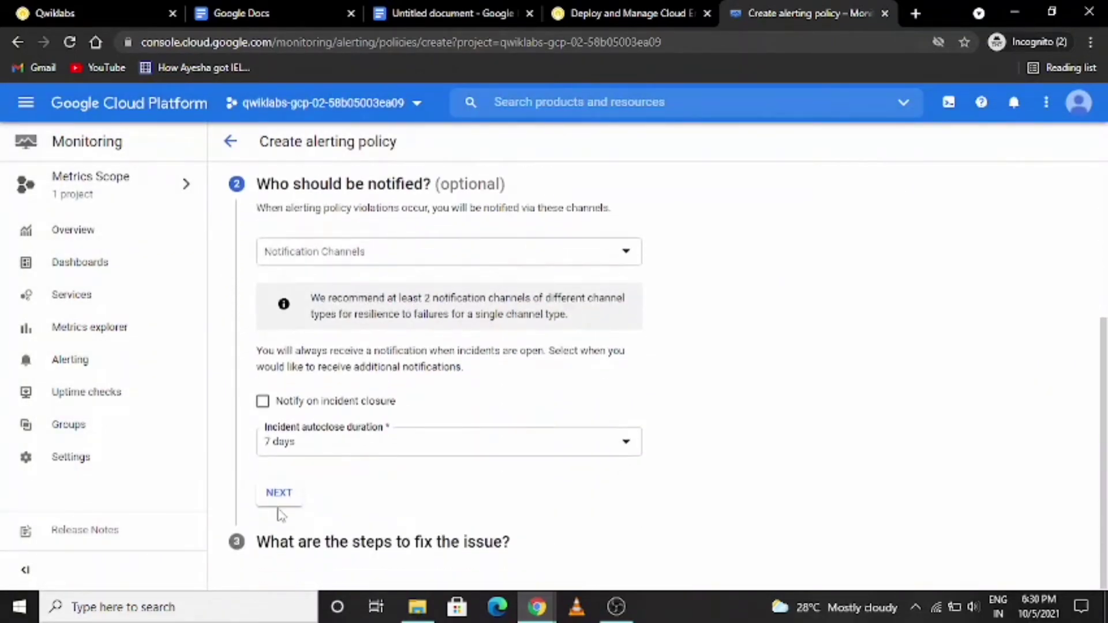
pyautogui.click(279, 495)
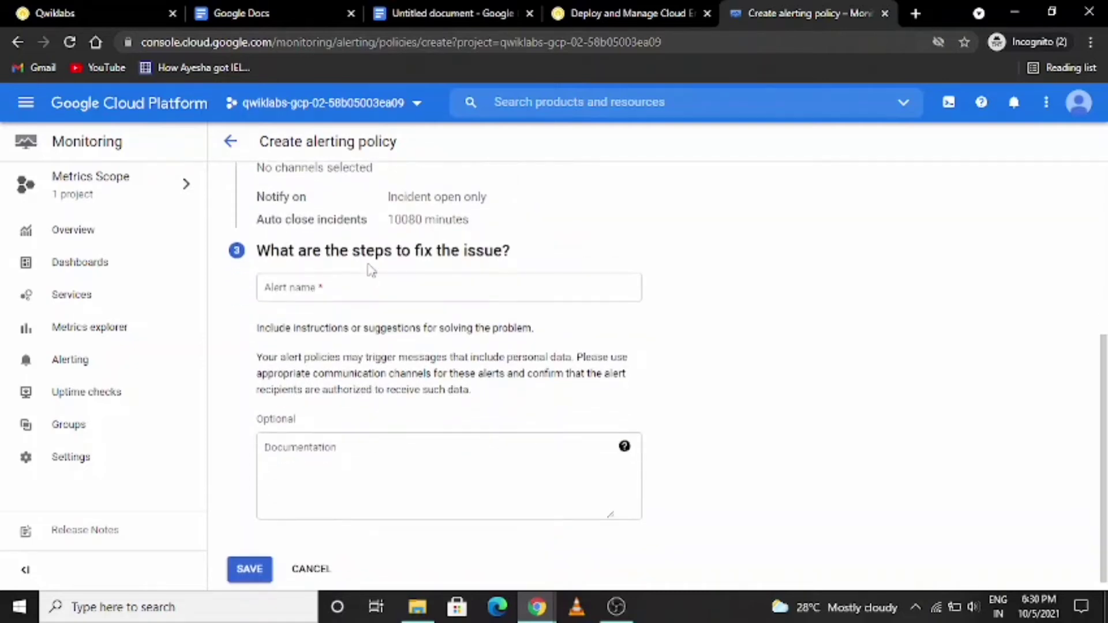
pyautogui.click(328, 288)
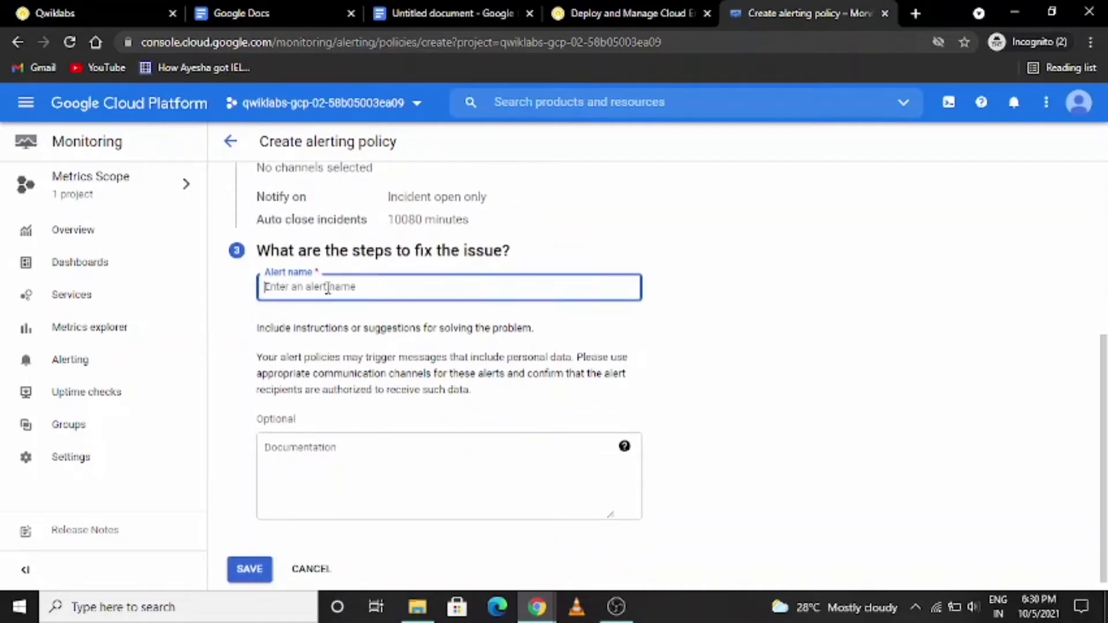
pyautogui.hotkey('ctrl', 'v')
pyautogui.scroll(-1, 405, 331)
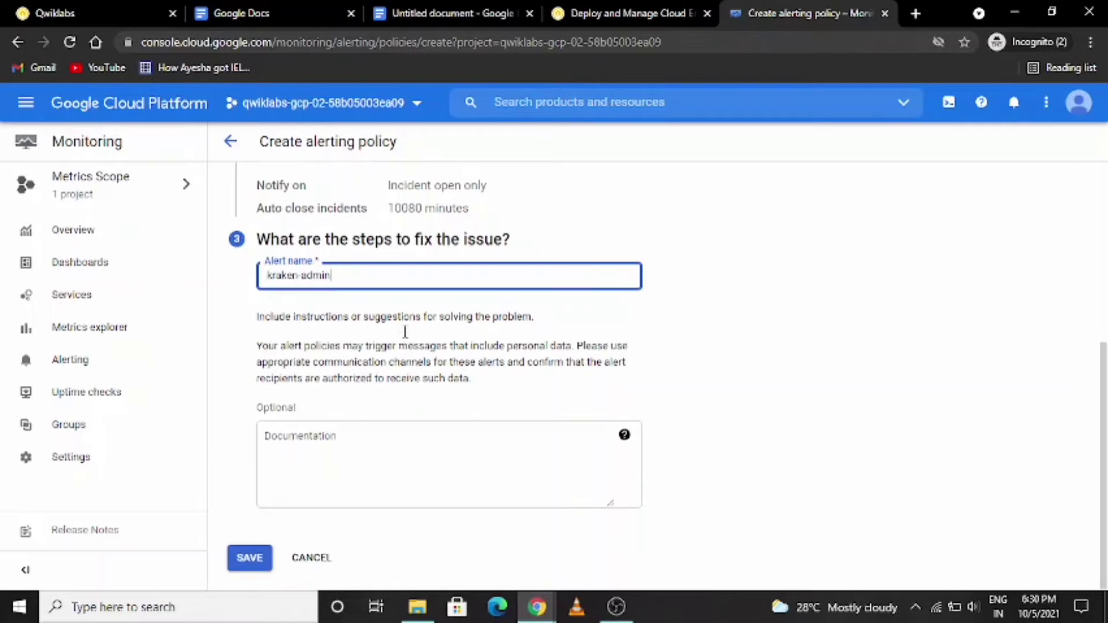
pyautogui.click(249, 563)
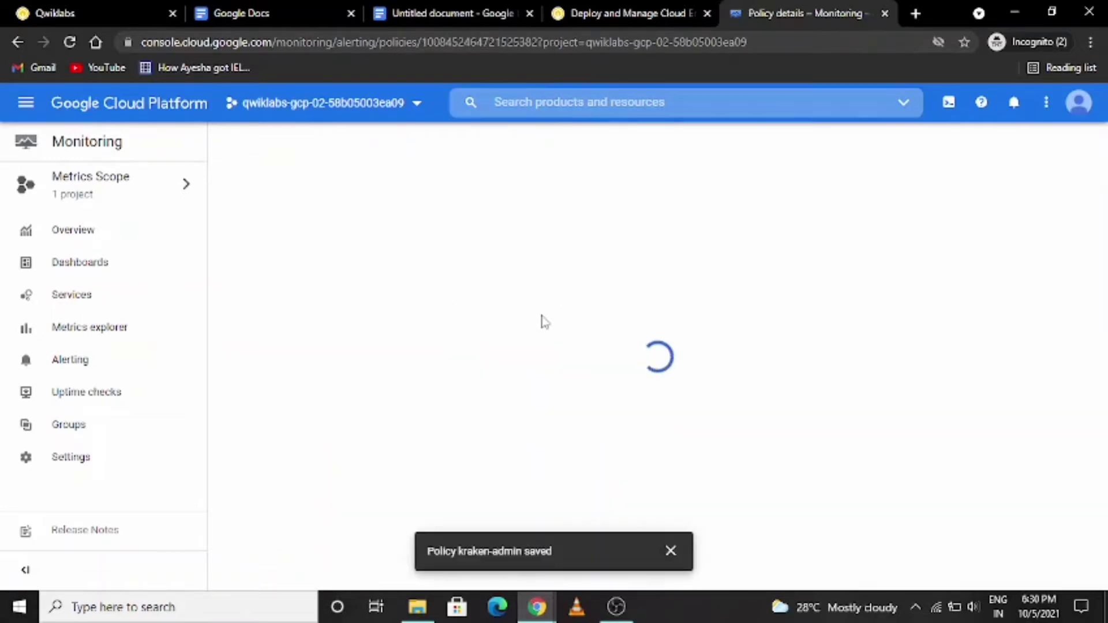
# - Check the progress of the Setup the Admin instance checkpoint in the lab, and go on to the Task 3 instructions
pyautogui.click(633, 14)
pyautogui.scroll(-1, 632, 406)
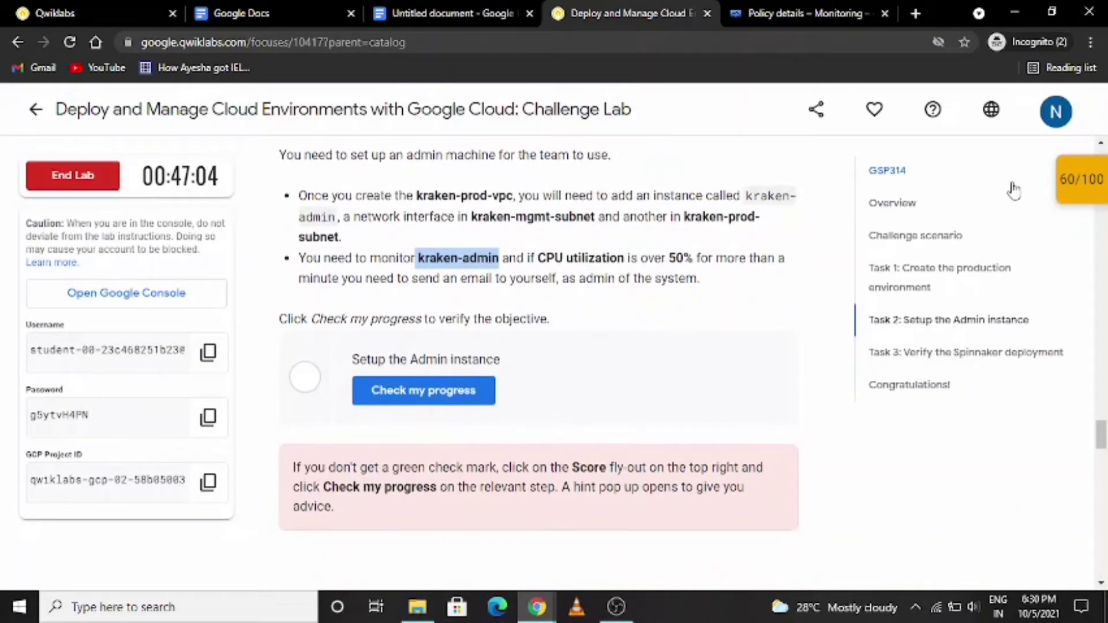
pyautogui.click(1065, 179)
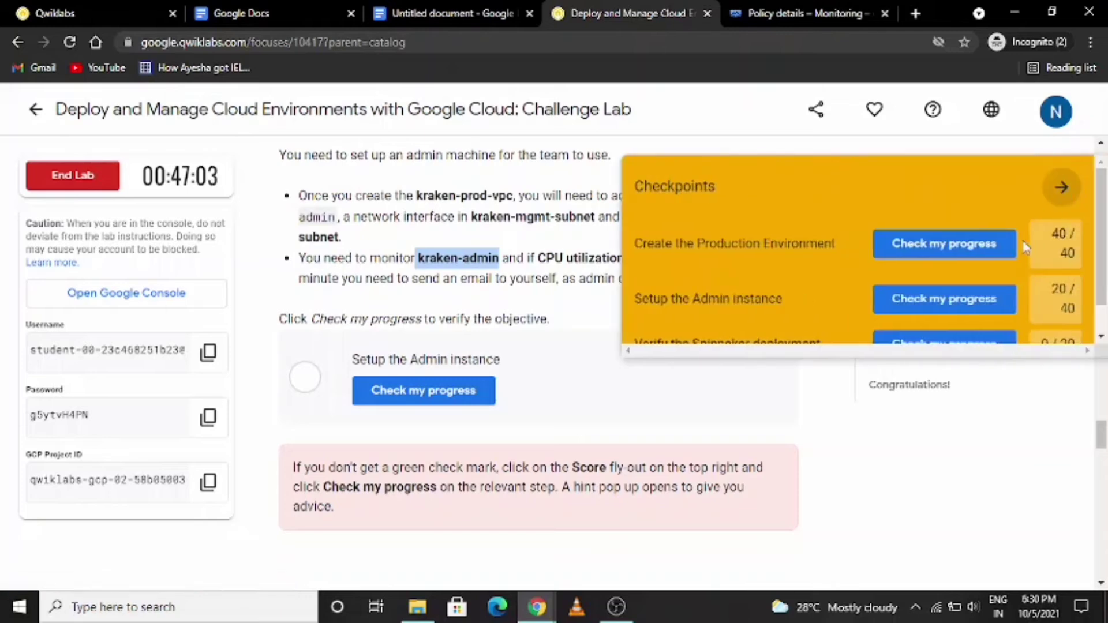
pyautogui.click(956, 304)
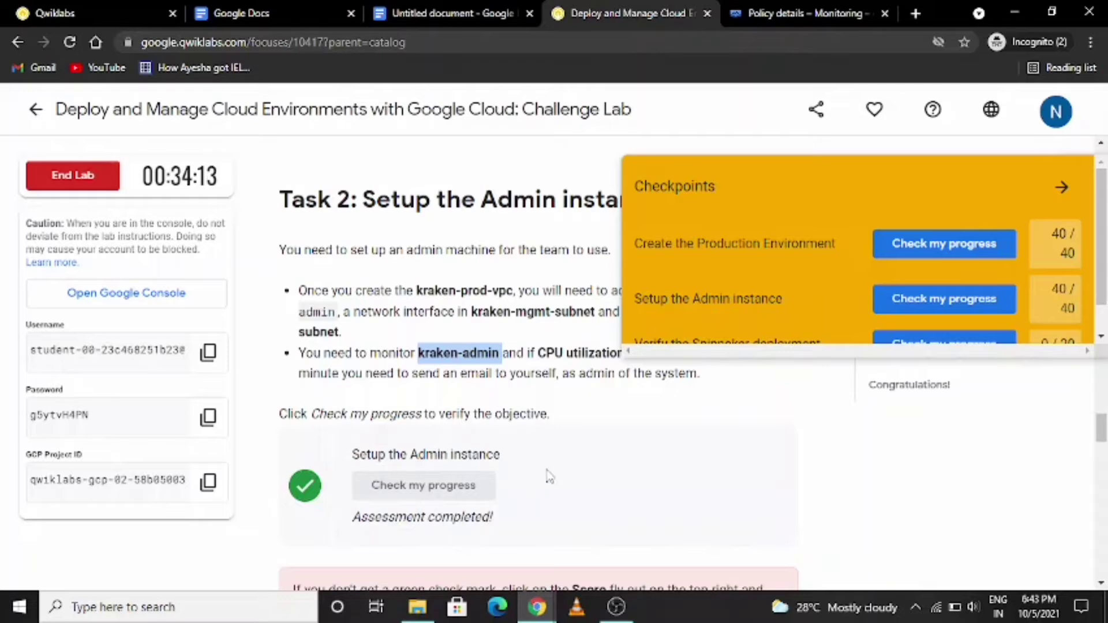
pyautogui.scroll(-10, 548, 476)
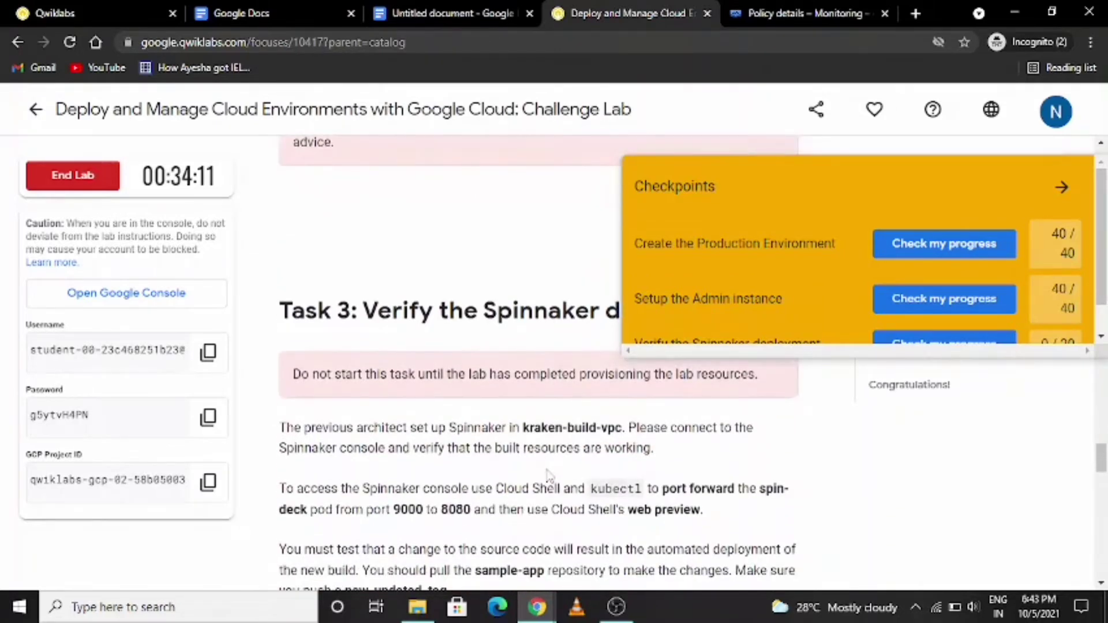
pyautogui.scroll(-3, 548, 476)
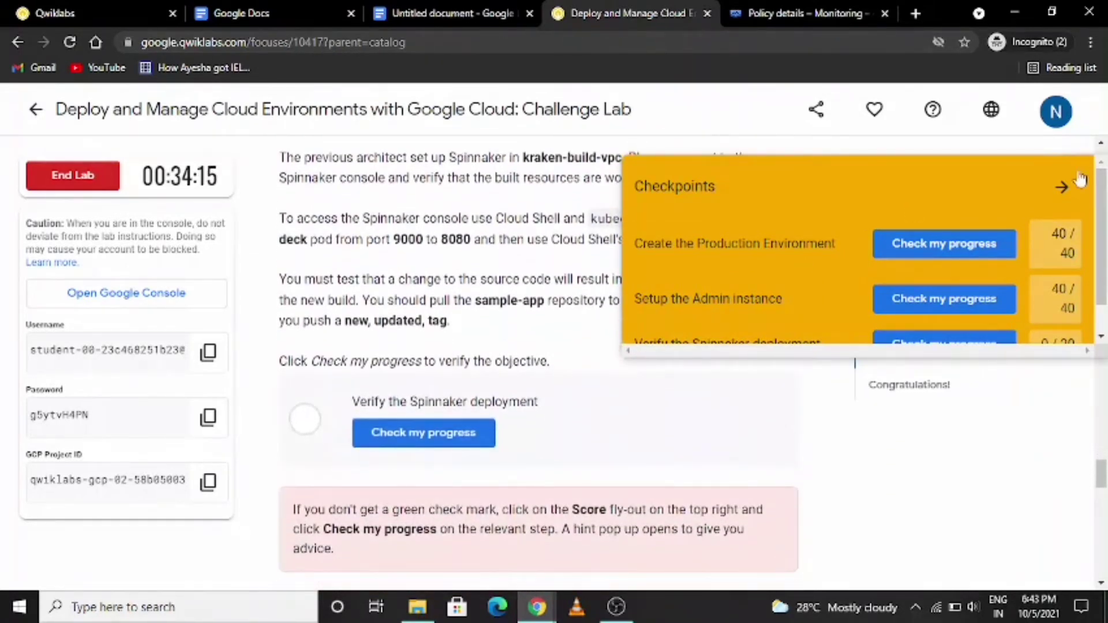
pyautogui.click(1067, 189)
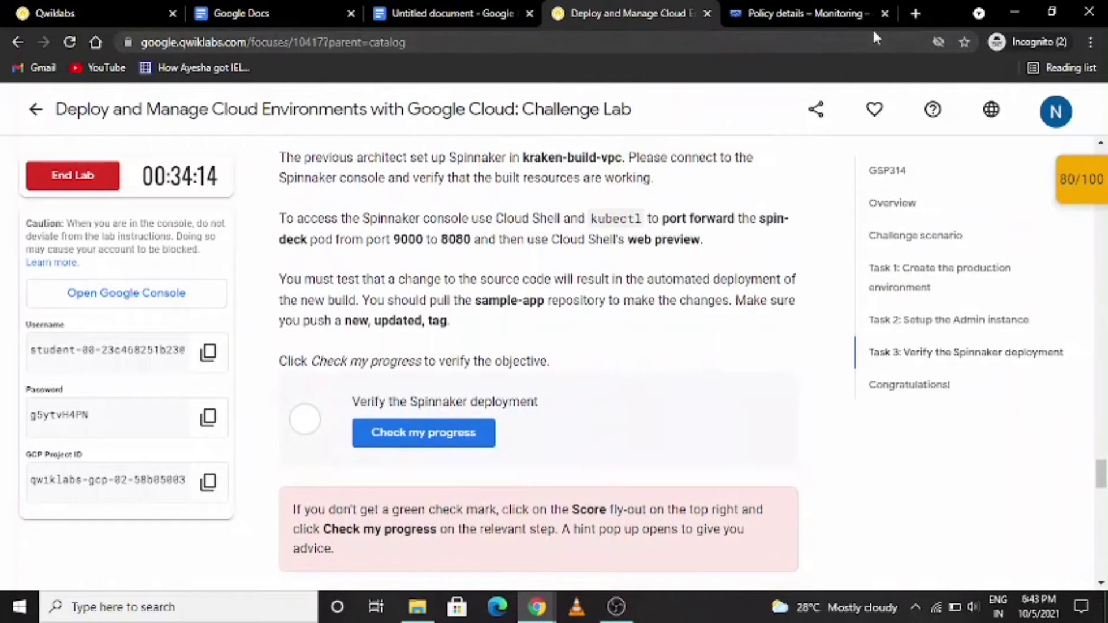
# - Start and authorize Cloud Shell, set the compute zone to us-east1-b and get the spinnaker-tutorial cluster credentials, using the commands from the notes document
pyautogui.click(825, 16)
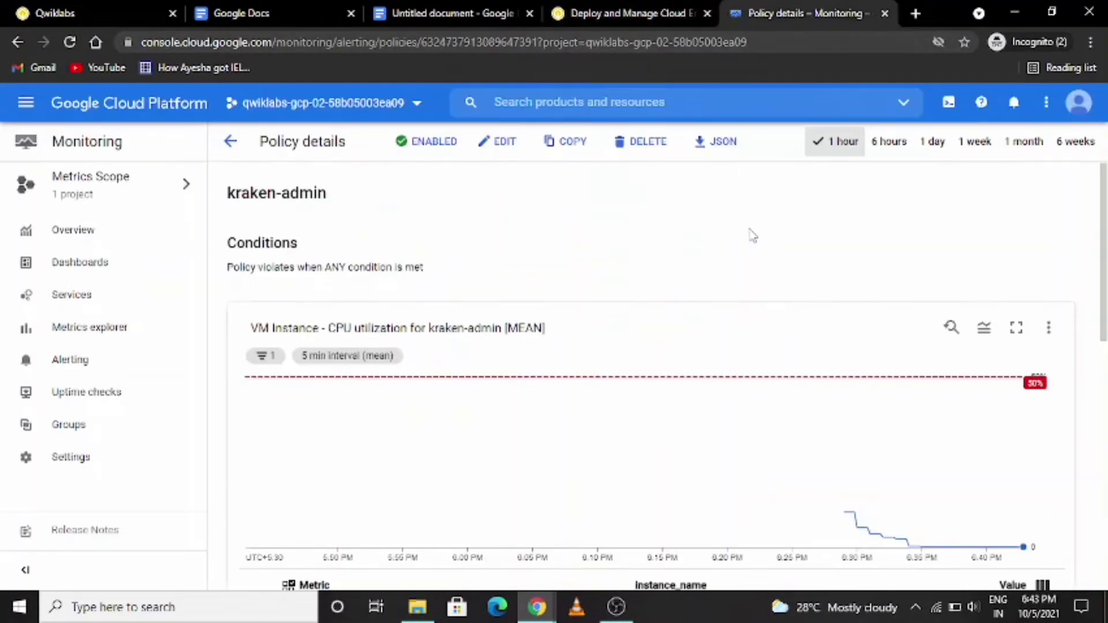
pyautogui.click(948, 102)
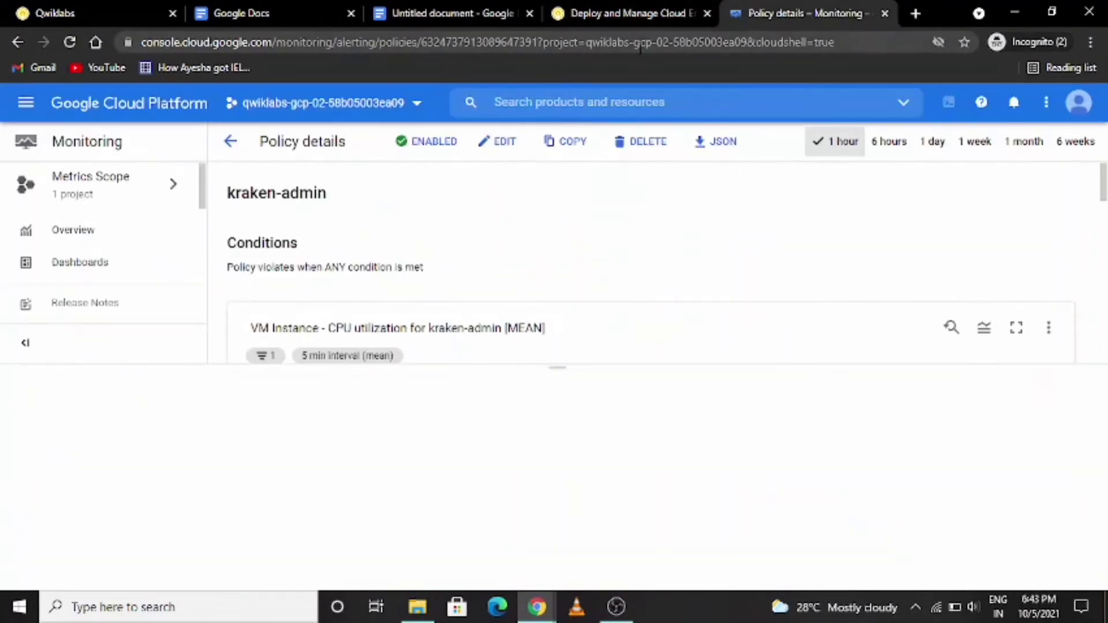
pyautogui.click(281, 4)
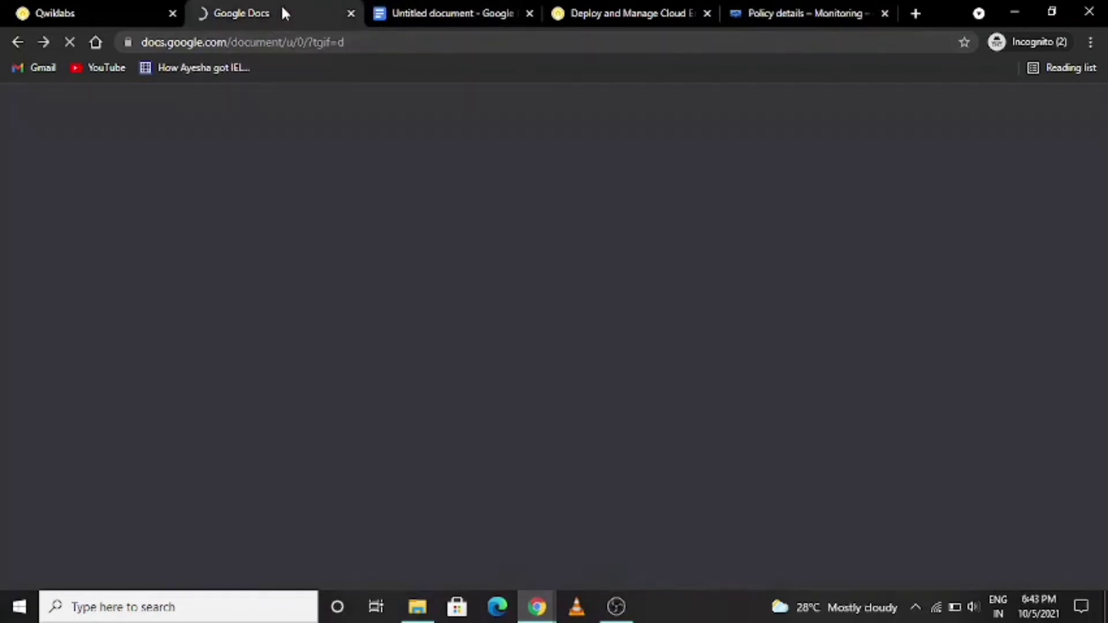
pyautogui.click(442, 16)
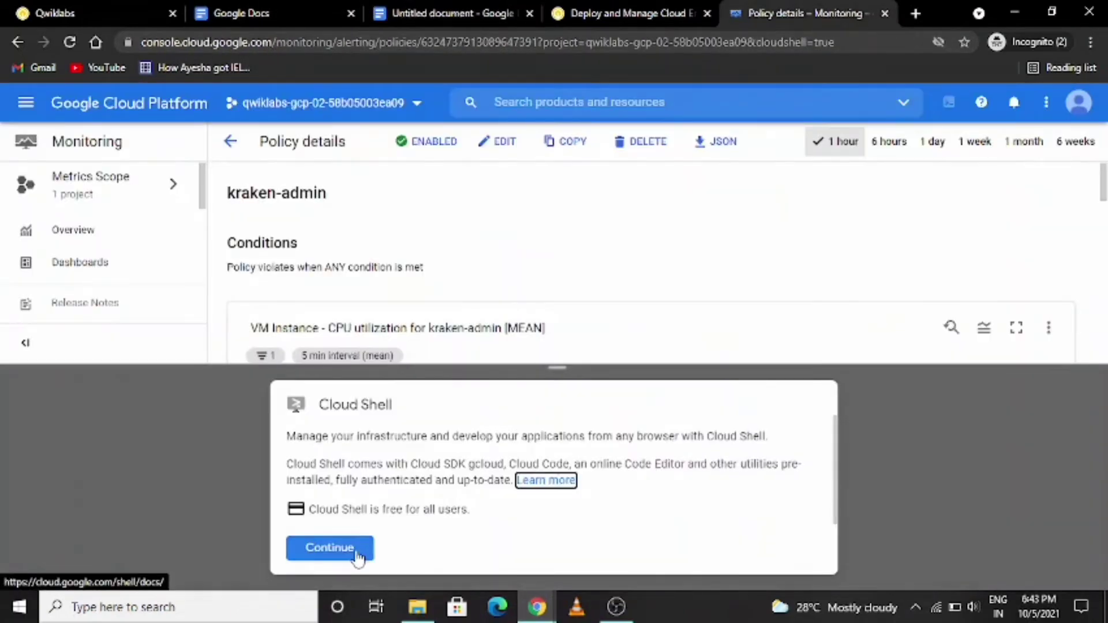
pyautogui.click(329, 548)
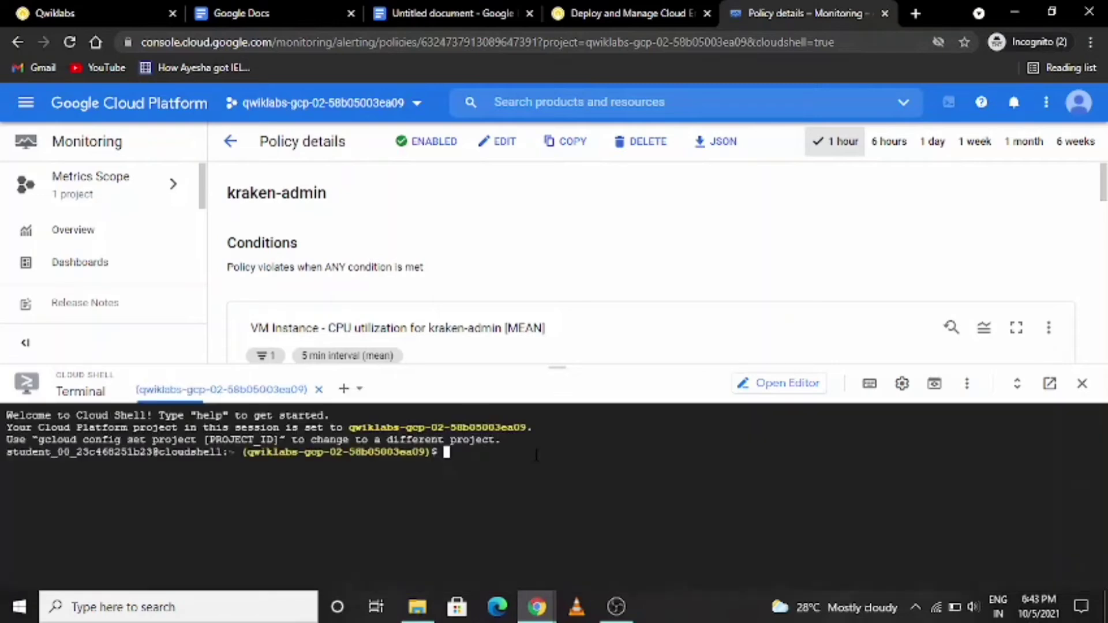
pyautogui.write('gcloud config set compute/zone us-east1-b')
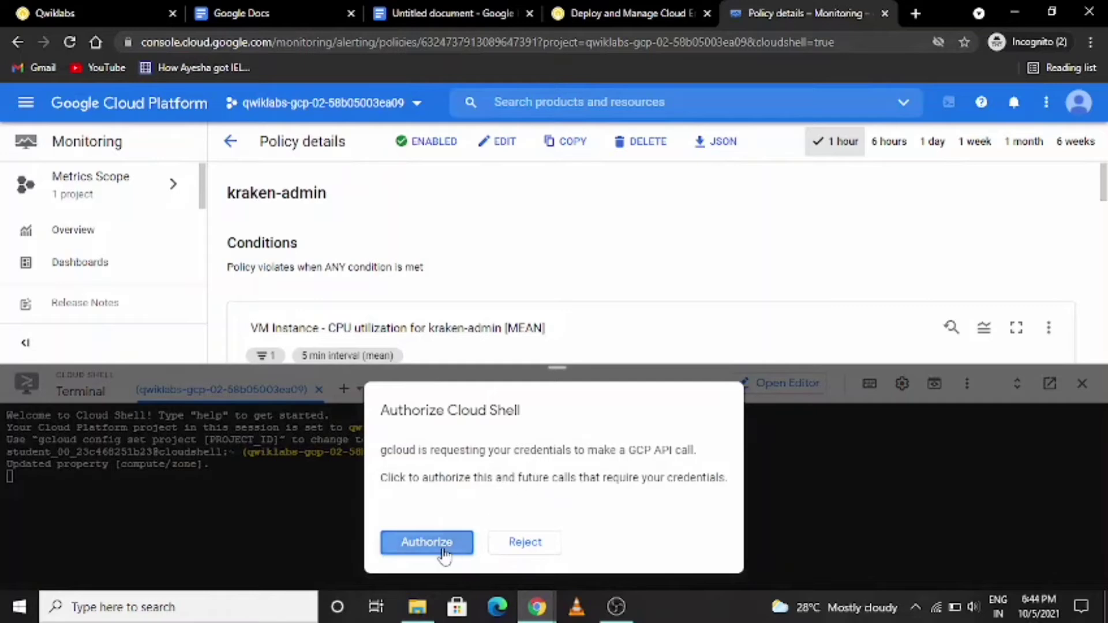
pyautogui.click(446, 551)
pyautogui.hotkey('ctrl', 'v')
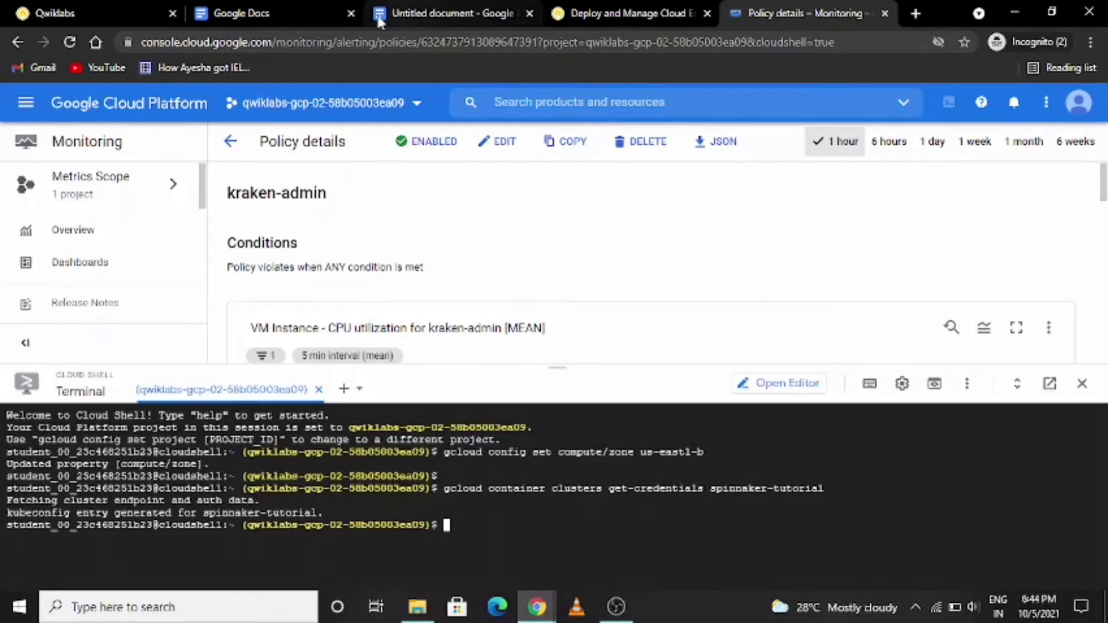
# - Store the spin-deck pod name in DECK_POD and port-forward it in the background with 8080:9000
pyautogui.write('DECK_POD=$(kubectl get pods --namespace default -l "cluster=spin-deck" -o jsonpath="{.items[0].metadata.name}")')
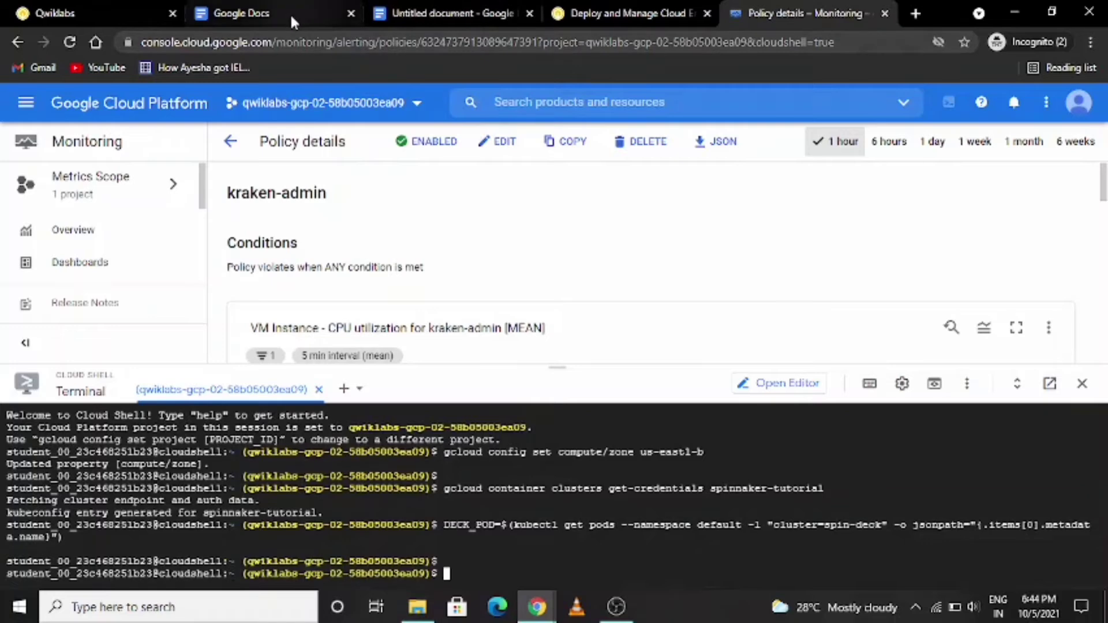
pyautogui.write('kubectl port-forward --namespace default $DECK_POD 8080:9000 >> /dev/null &')
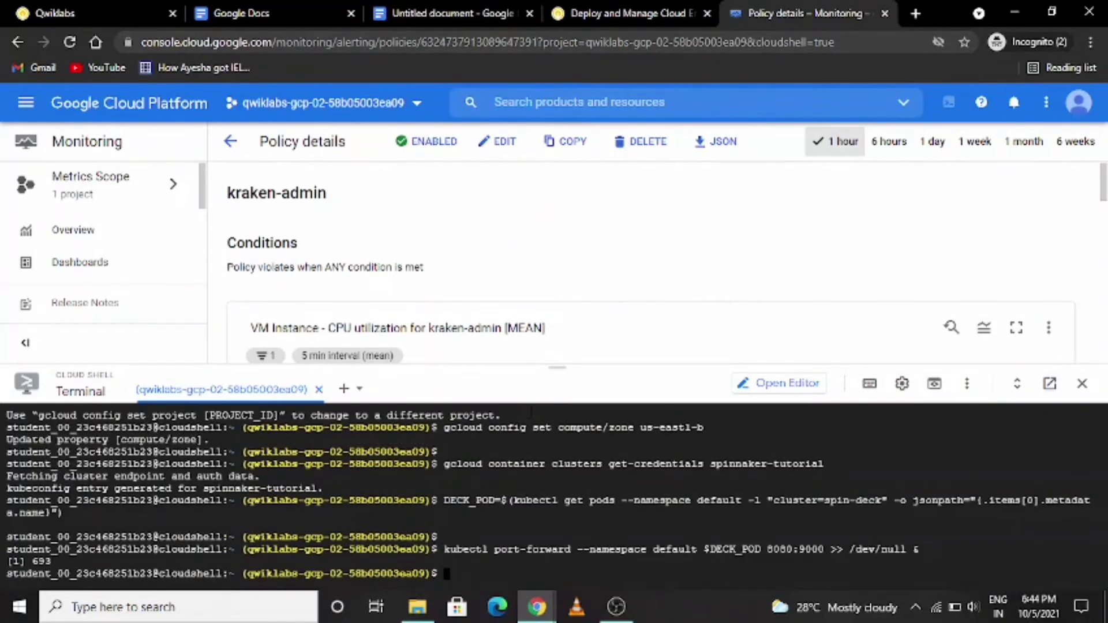
# - Clone the sample-app repository, run a commit with message "change", and push the tag v1.0.1
pyautogui.write('gcloud config set compute/zone us-east1-b  gcloud source repos clone sample-app')
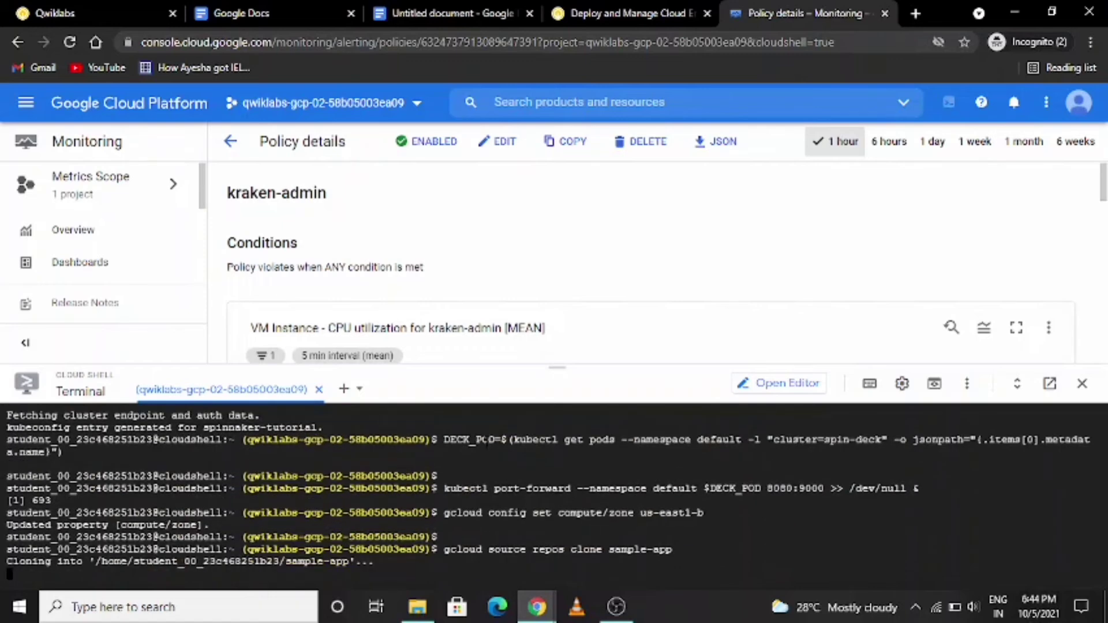
pyautogui.write('cd sample-app git config --global user.email "$(gcloud config get-value account)" git config --global user.name "Student" git commit -a -m "change" git tag v1.0.1 git push --tags')
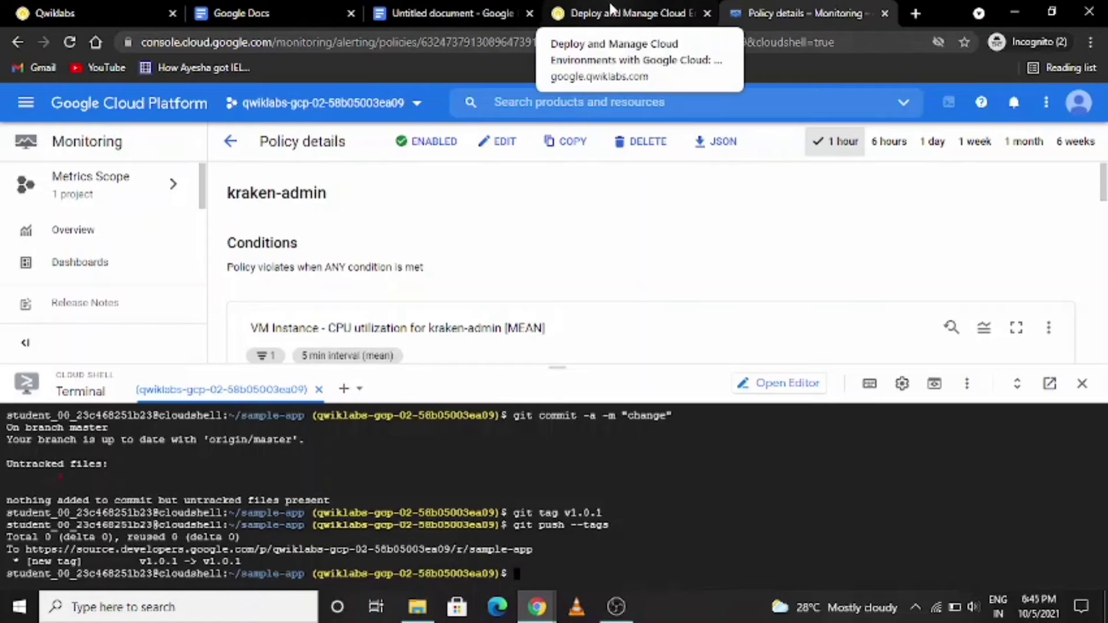
# - Open the Spinnaker console through web preview on port 8080 and show the pipelines of the sample application
pyautogui.click(934, 383)
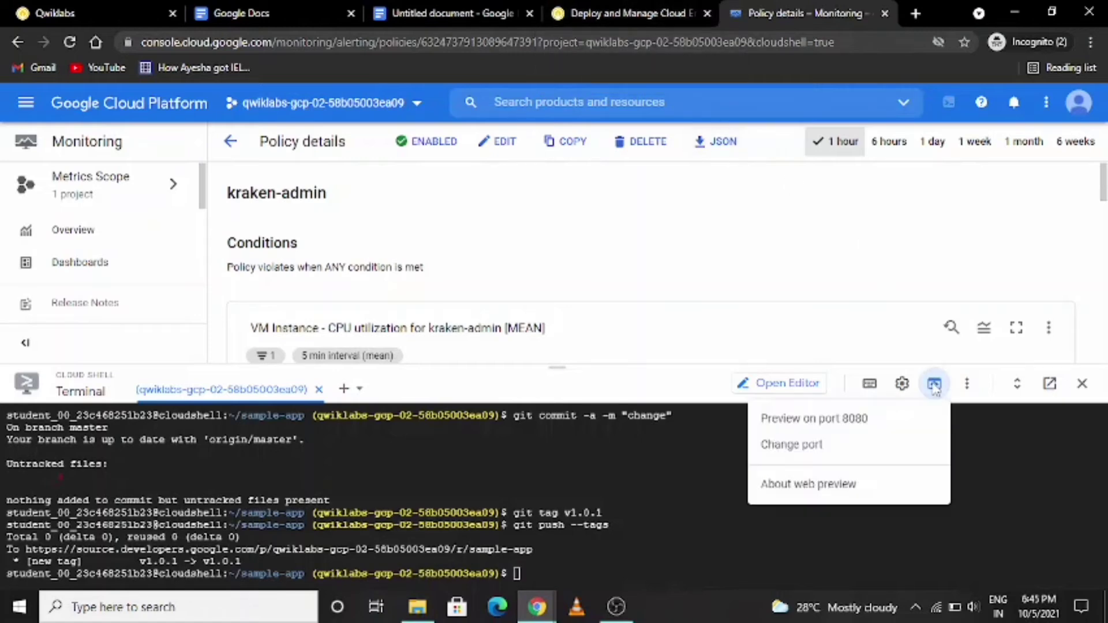
pyautogui.click(841, 420)
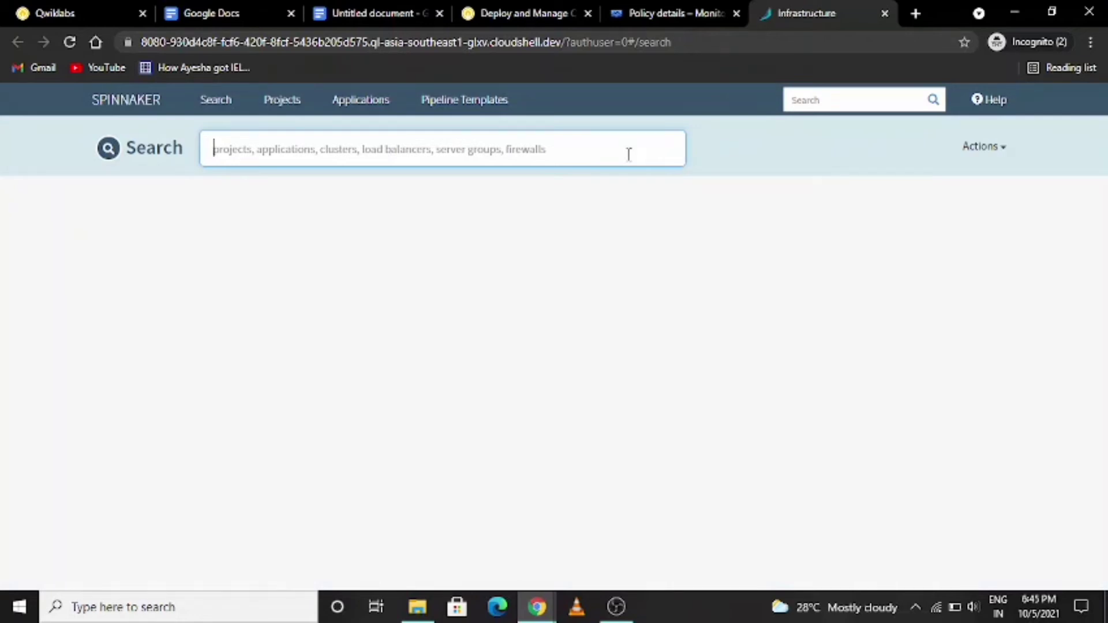
pyautogui.click(360, 100)
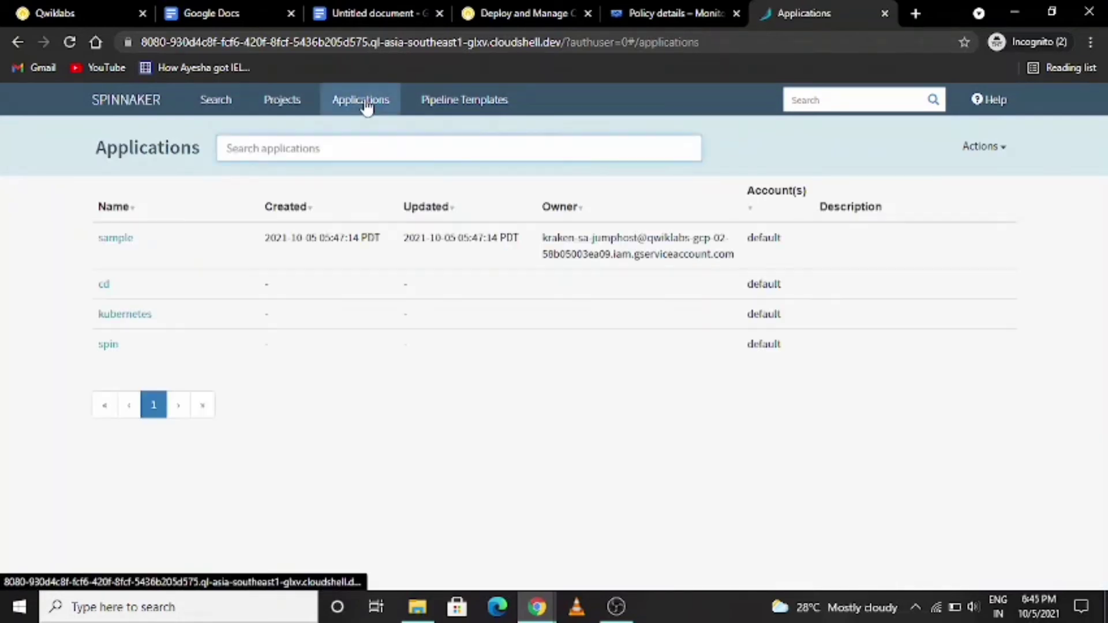
pyautogui.click(114, 221)
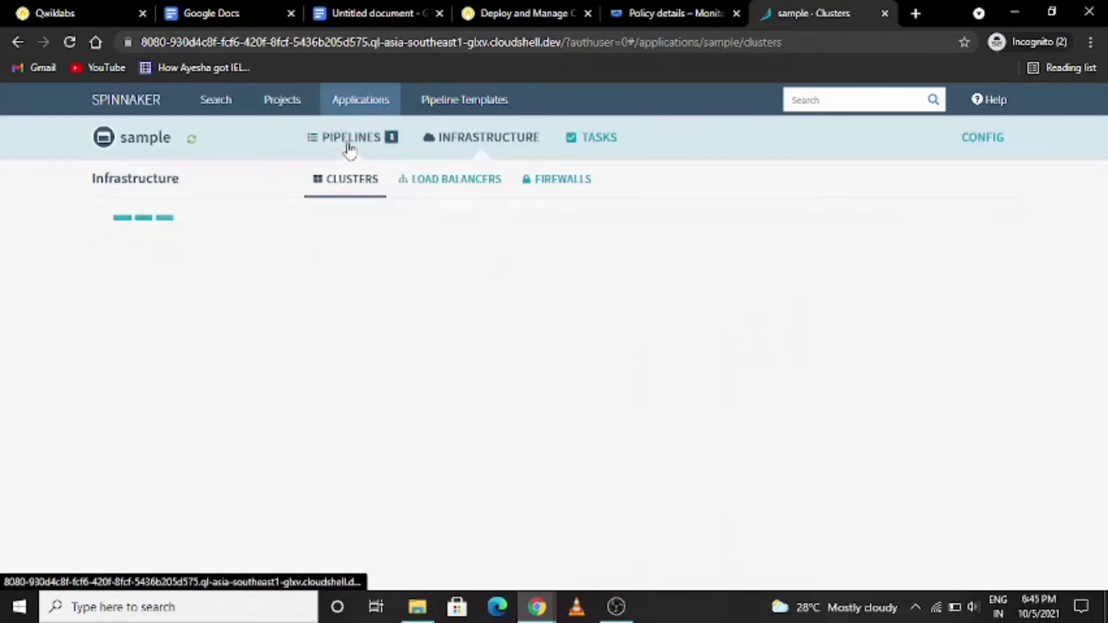
pyautogui.click(349, 146)
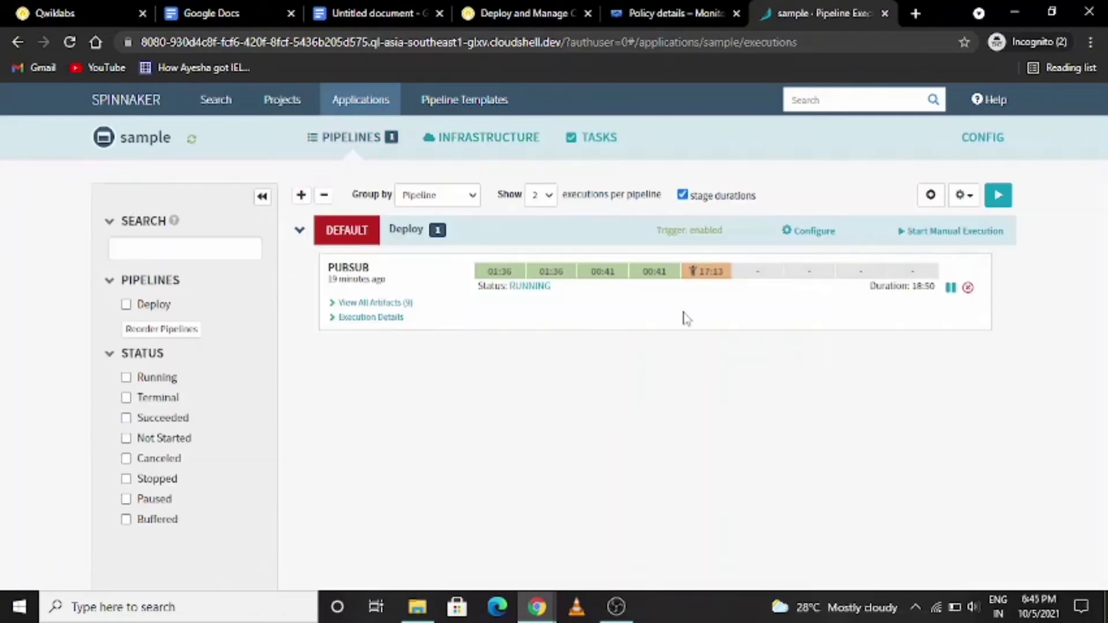
# - Continue the running Deploy pipeline at its "Deploy to Production?" stage, without starting another manual execution
pyautogui.moveTo(716, 277)
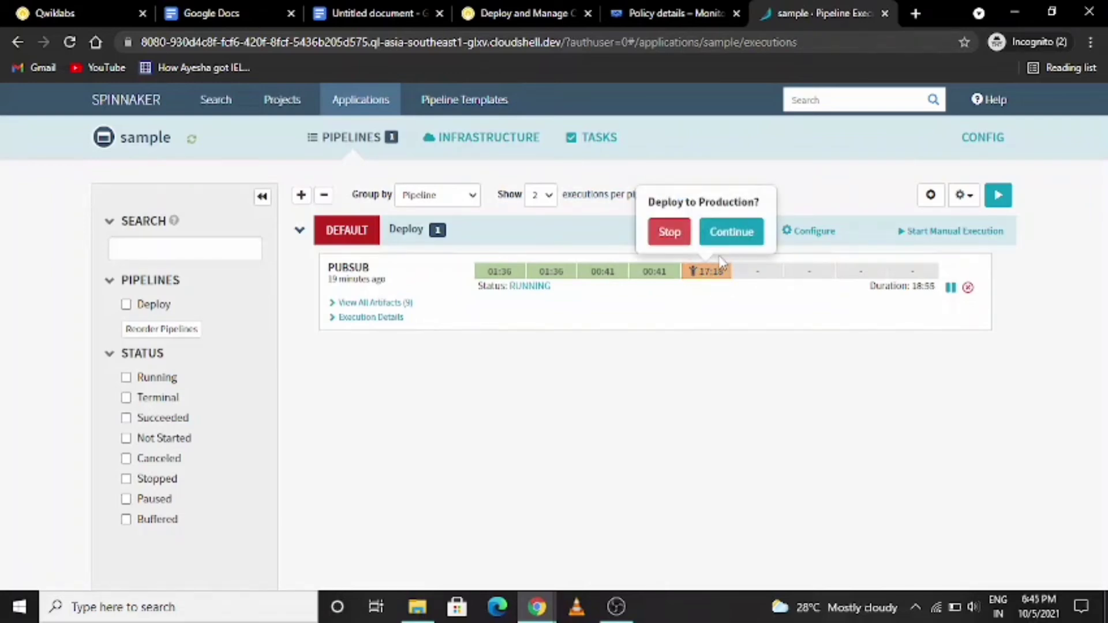
pyautogui.click(731, 233)
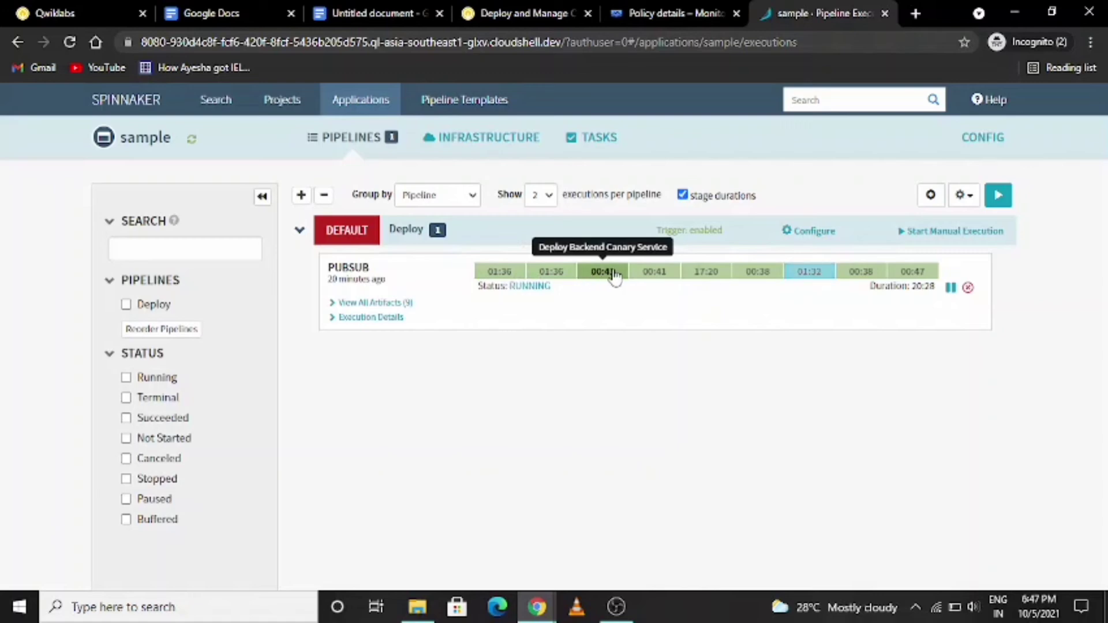
pyautogui.click(932, 232)
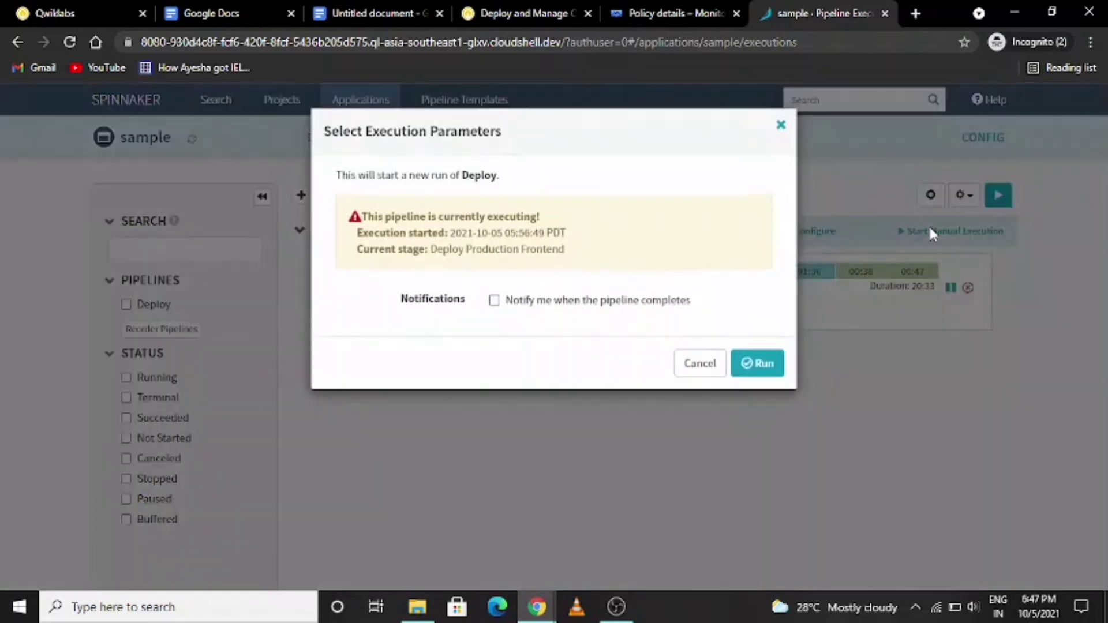
pyautogui.click(781, 126)
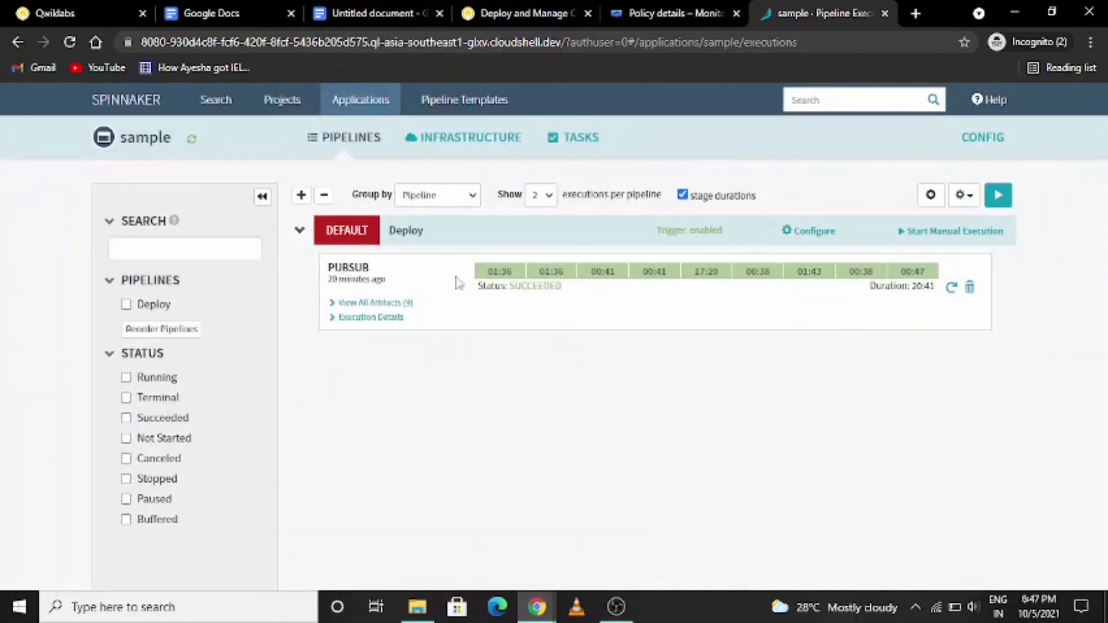
# - Examine the Deploy execution's details, including the Deploy Production Frontend stage, and return to the lab's Task 3 instructions
pyautogui.click(390, 319)
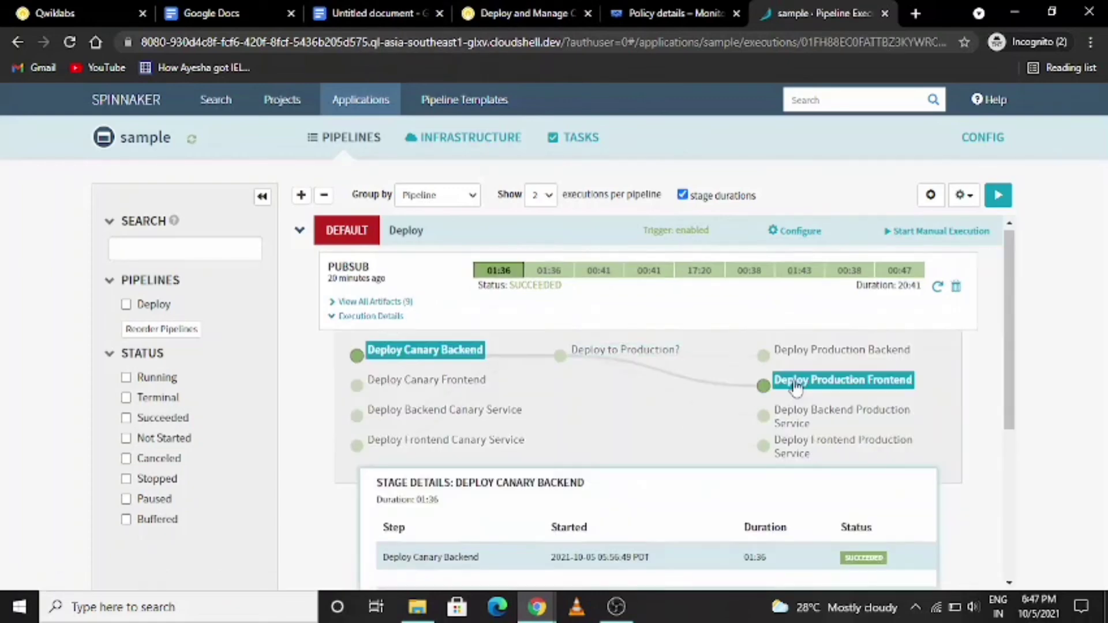
pyautogui.click(796, 384)
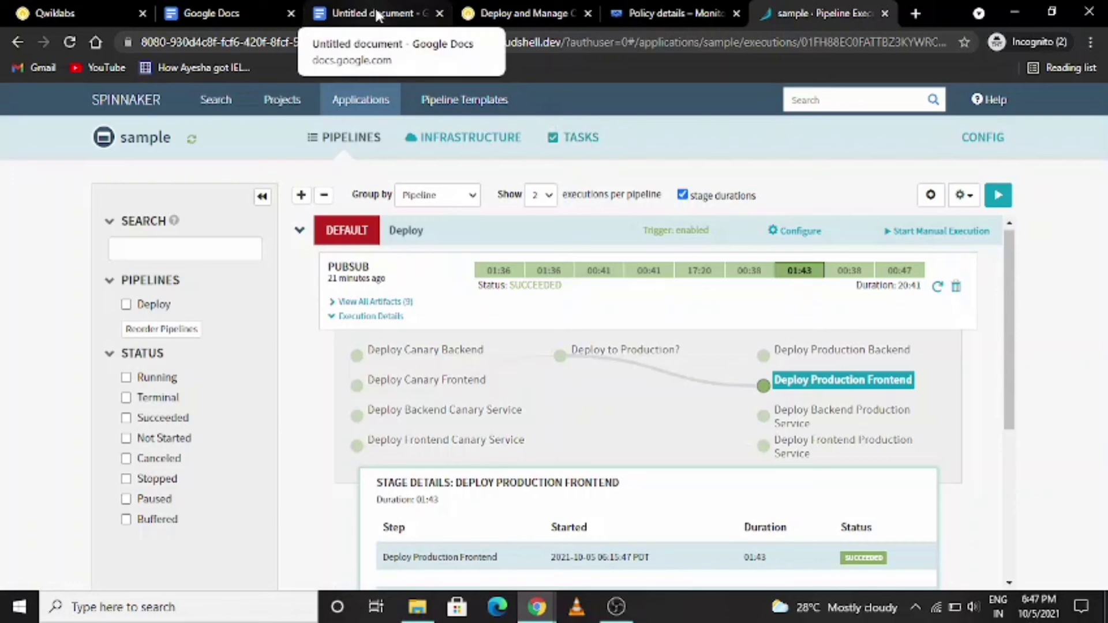
pyautogui.click(546, 12)
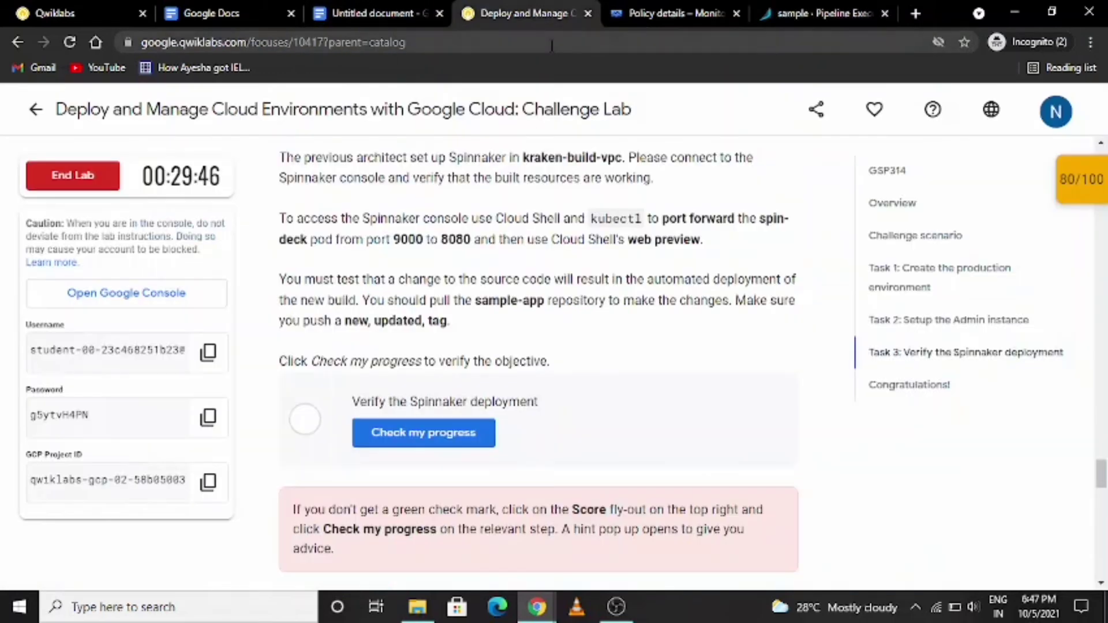
# - In Cloud Shell, set the compute zone to us-east1-b again and clone the sample-app repository inside the current folder
pyautogui.click(661, 11)
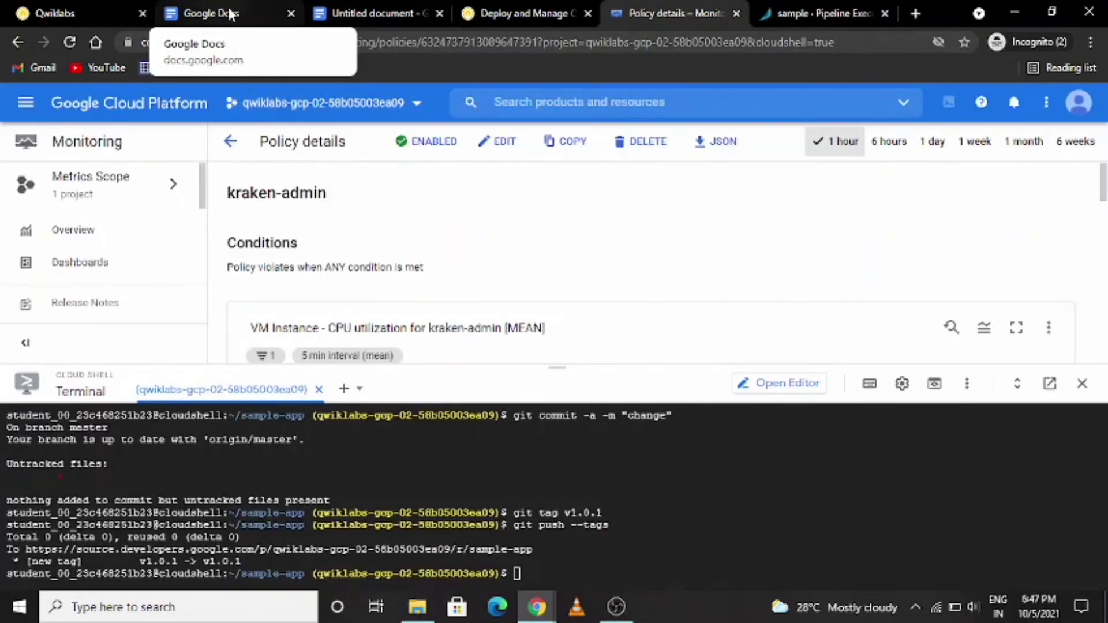
pyautogui.write('gcloud config set compute/zone us-east1-b')
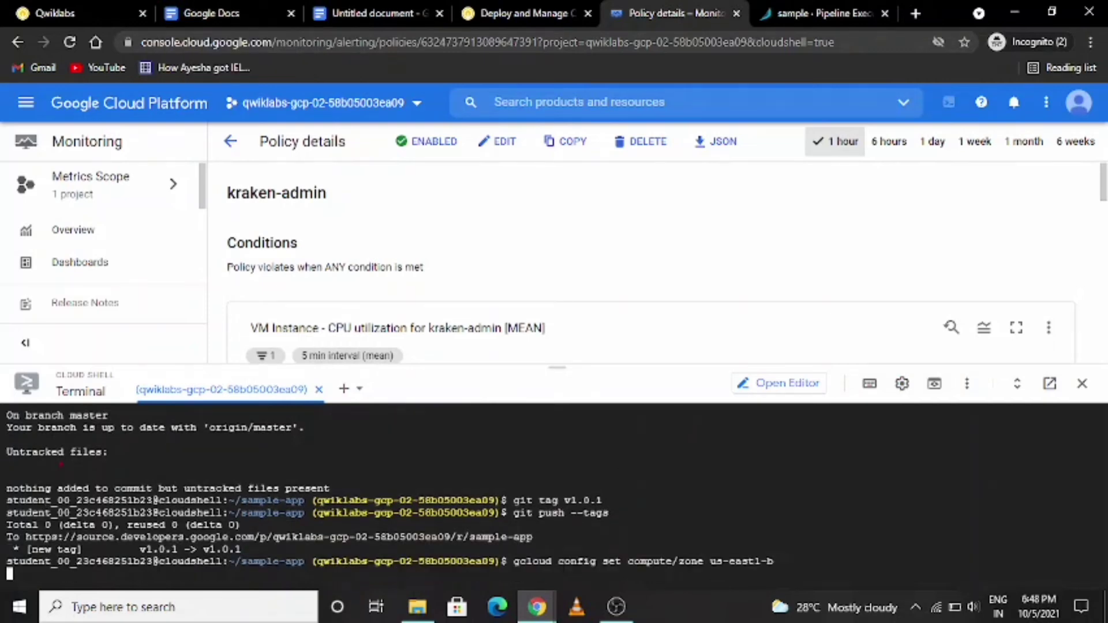
pyautogui.press('Return')
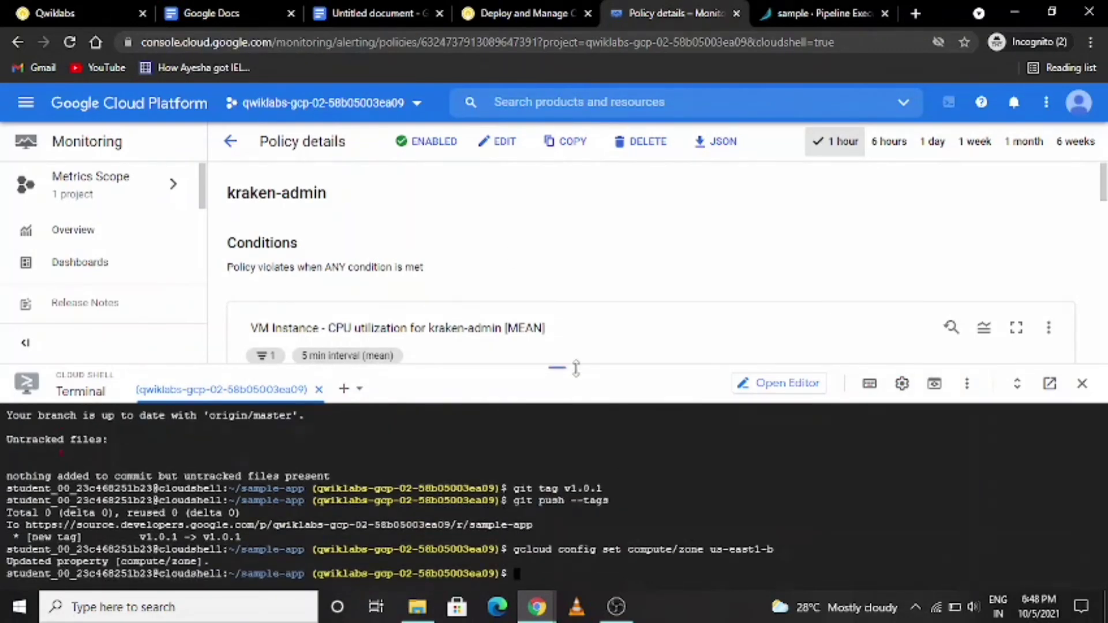
pyautogui.write('gcloud source repos clone sample-app')
pyautogui.press('Return')
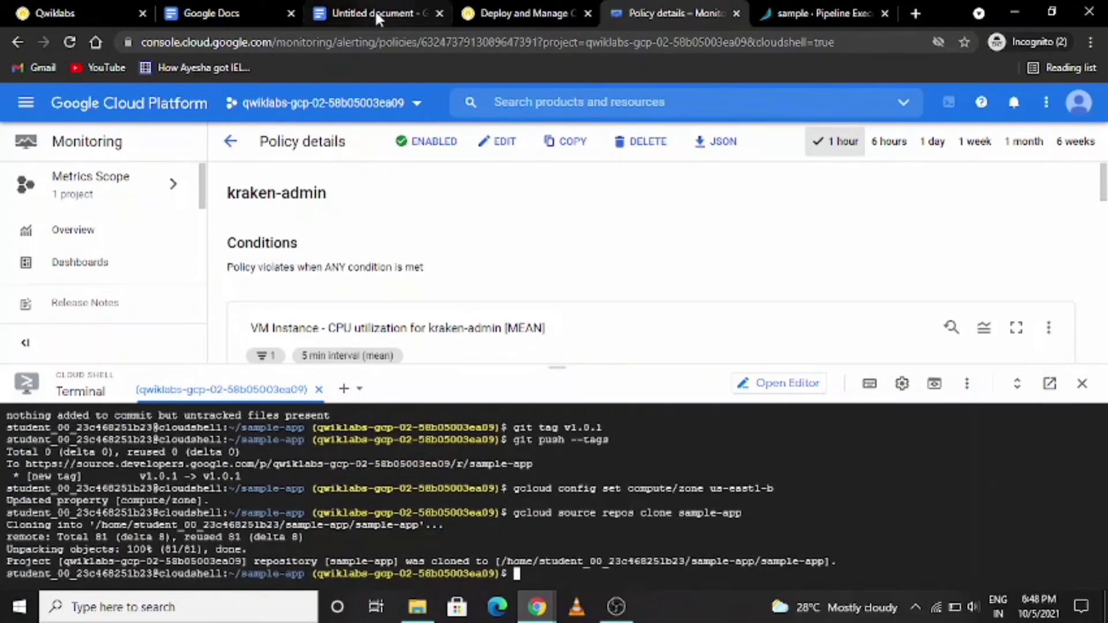
# - In the new sample-app clone, create file a, configure the git identity, and run a "change" commit and the v1.0.1 tag command
pyautogui.write('cd sample-app touch a')
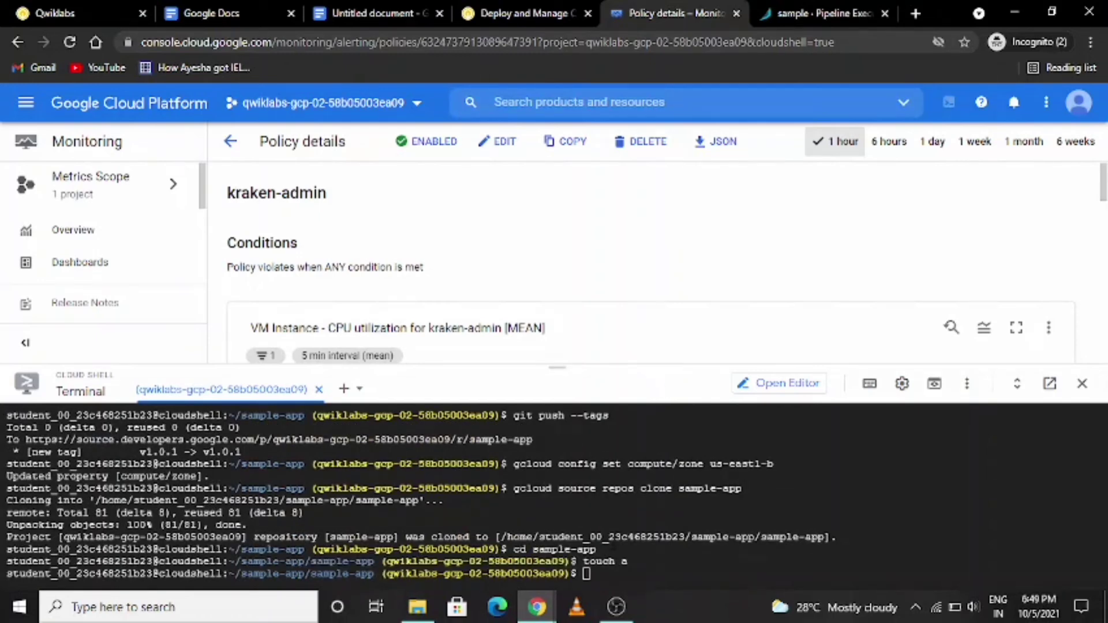
pyautogui.click(598, 573)
pyautogui.write('git config --global user.email "$(gcloud config get-value account)" git config --global user.name "Student" git commit -a -m "change" git tag v1.0.1 git push --tags')
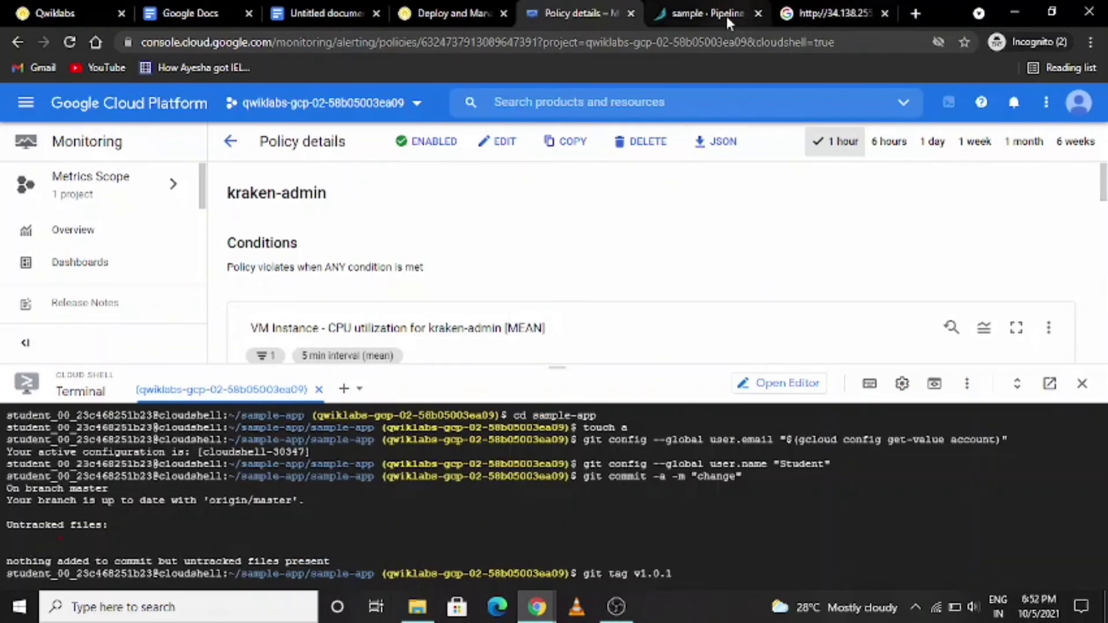
# - In Spinnaker, run the sample application's Deploy pipeline manually and continue the execution at its "Deploy to Production?" stage
pyautogui.click(726, 14)
pyautogui.click(999, 195)
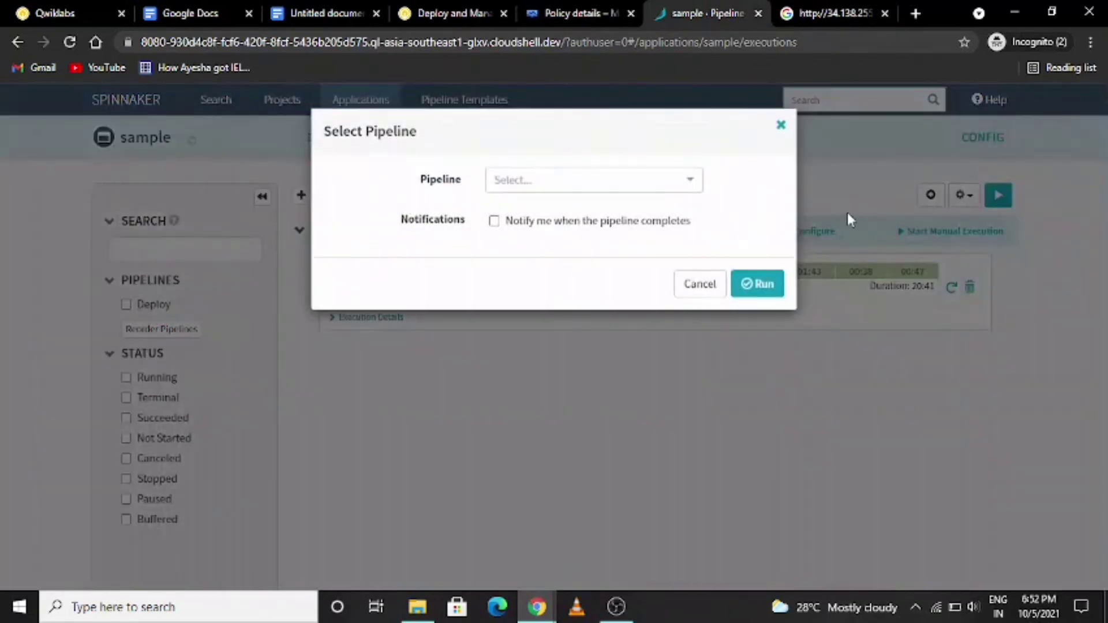
pyautogui.click(692, 184)
pyautogui.click(689, 183)
pyautogui.click(691, 188)
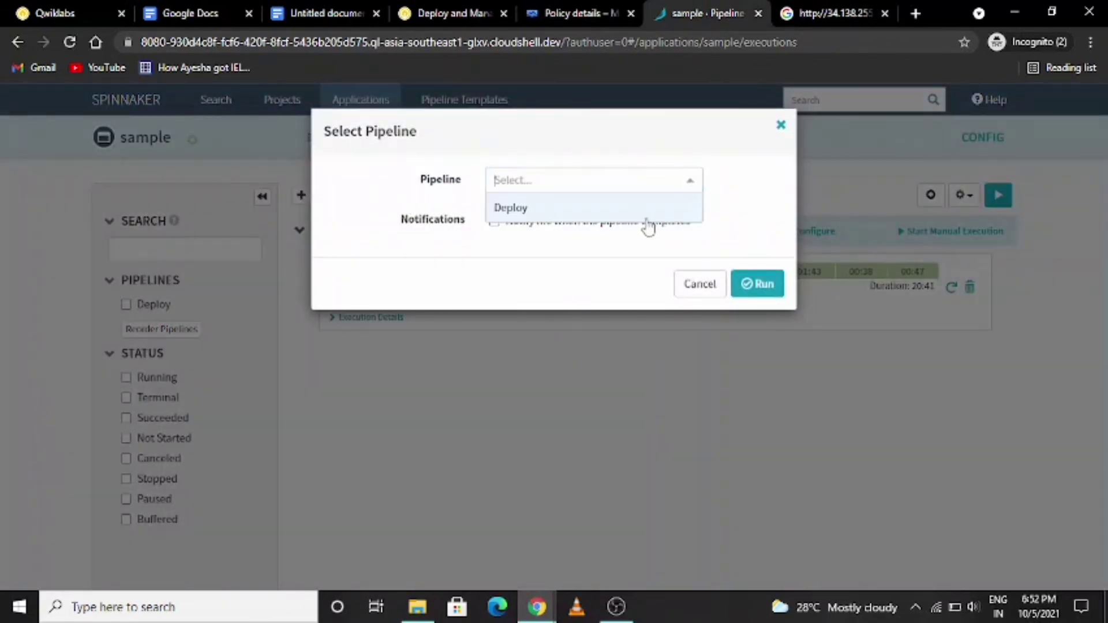
pyautogui.click(648, 209)
pyautogui.click(755, 314)
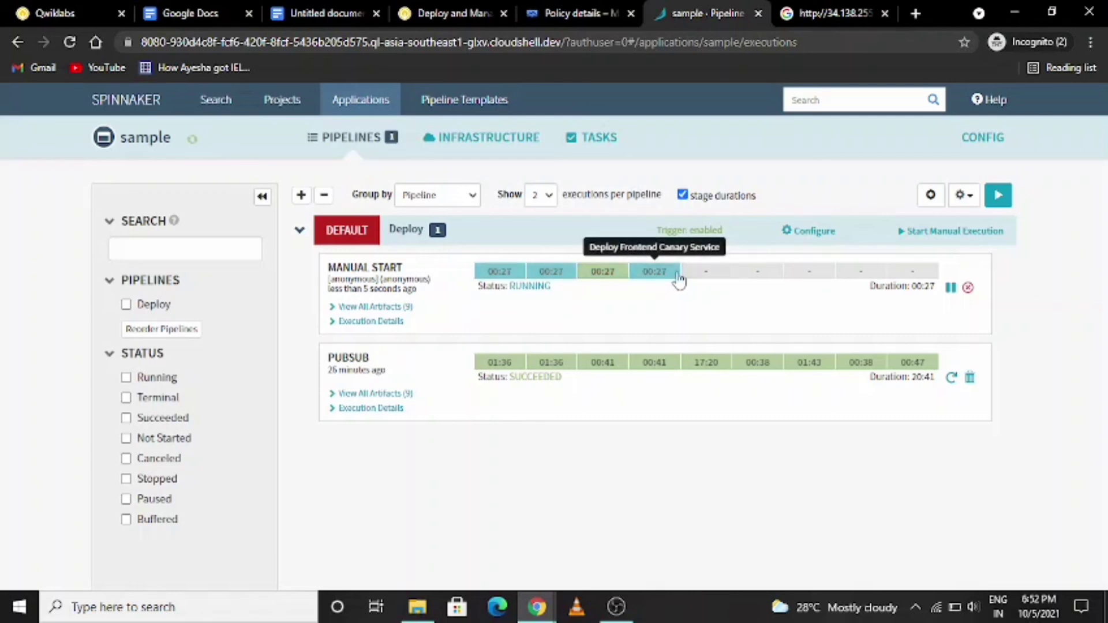
pyautogui.moveTo(712, 276)
pyautogui.click(720, 241)
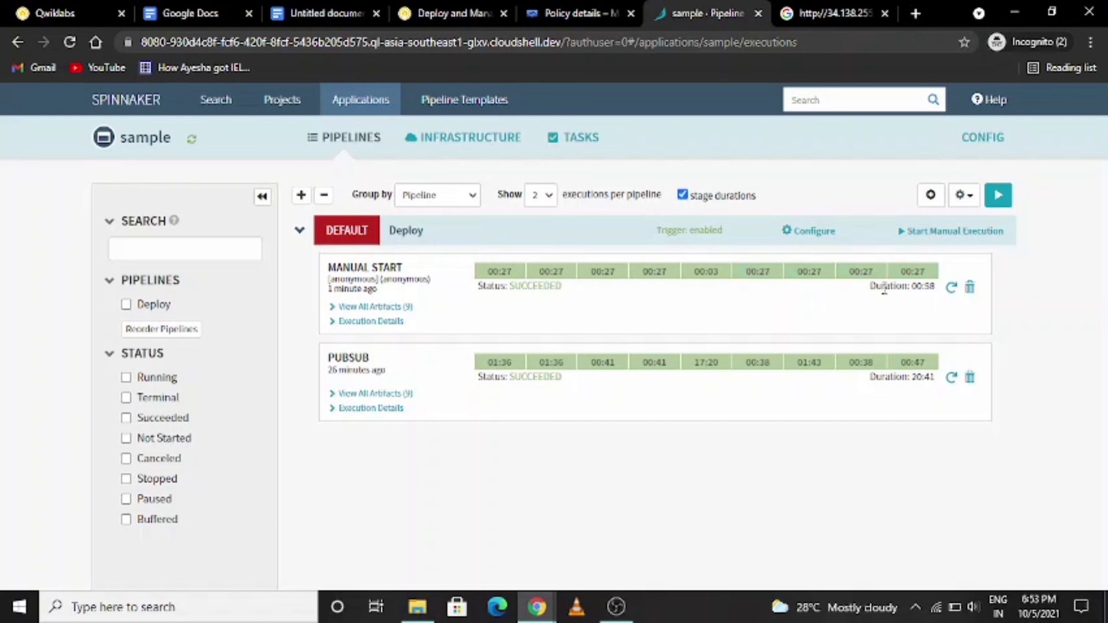
# - In the Qwiklabs lab, check progress on "Verify the Spinnaker deployment", retrying the check once, and collapse the checkpoints score panel
pyautogui.click(450, 13)
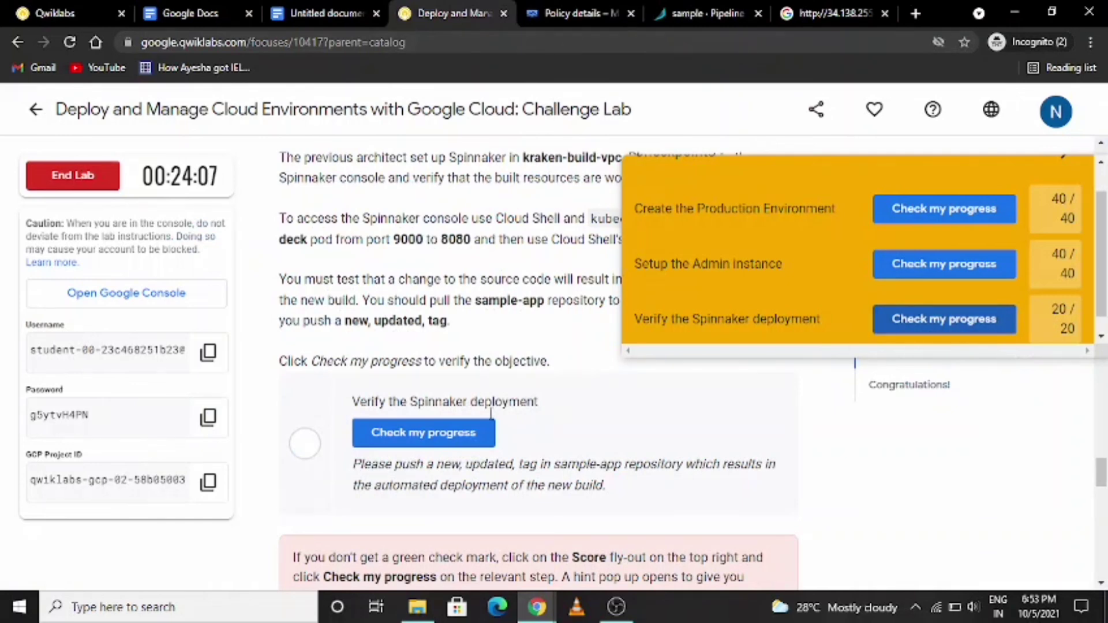
pyautogui.click(440, 444)
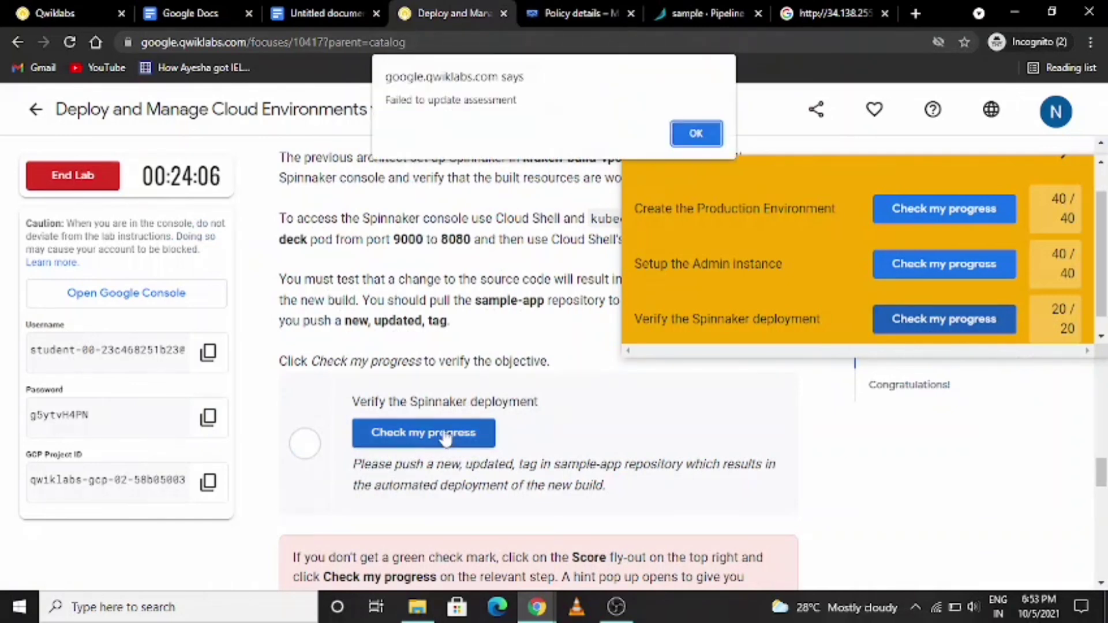
pyautogui.press('Return')
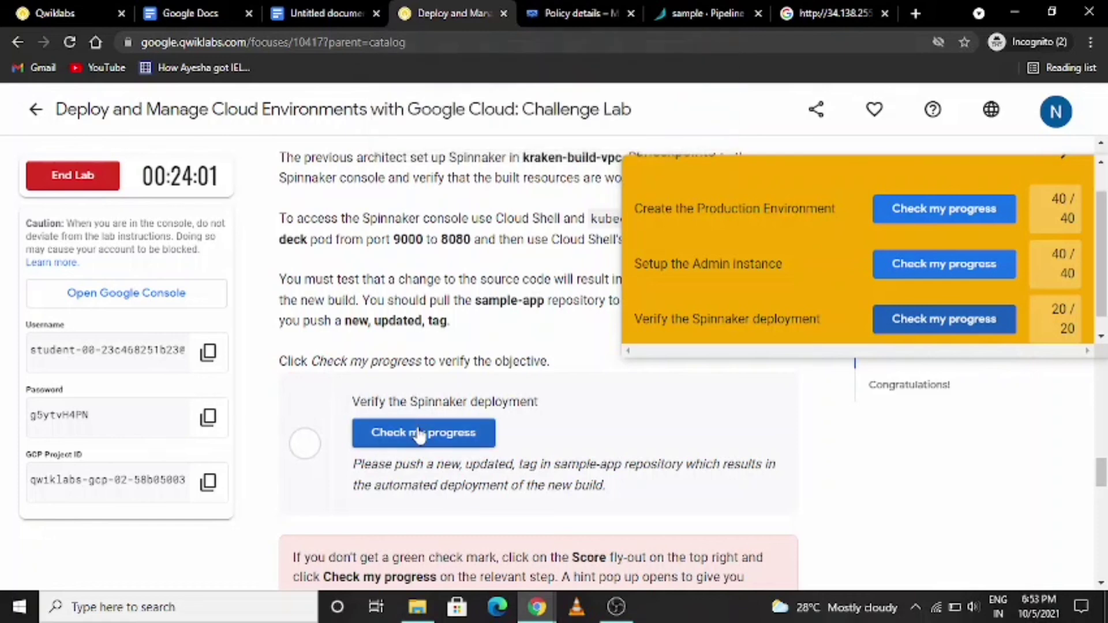
pyautogui.click(420, 437)
pyautogui.scroll(1, 1057, 189)
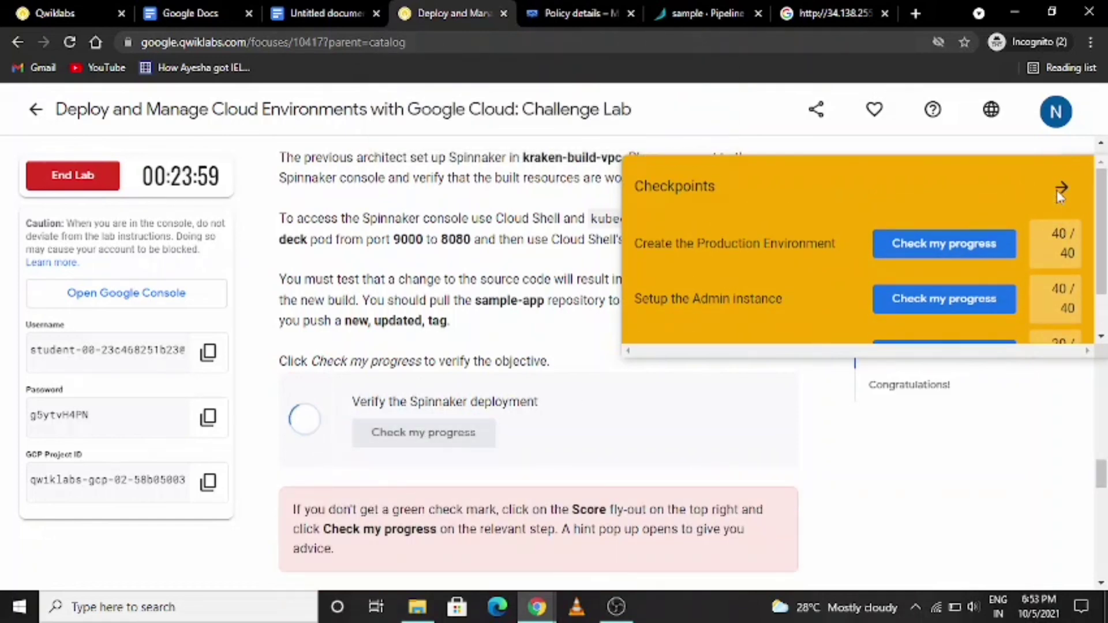
pyautogui.click(1061, 190)
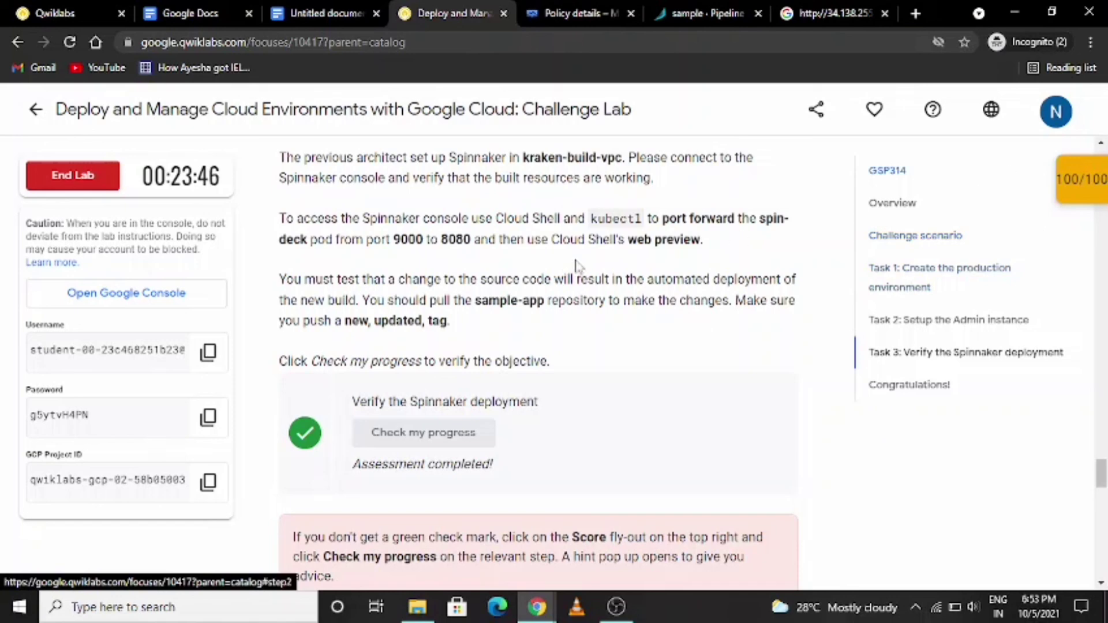
# - End the Deploy and Manage Cloud Environments challenge lab
pyautogui.click(78, 174)
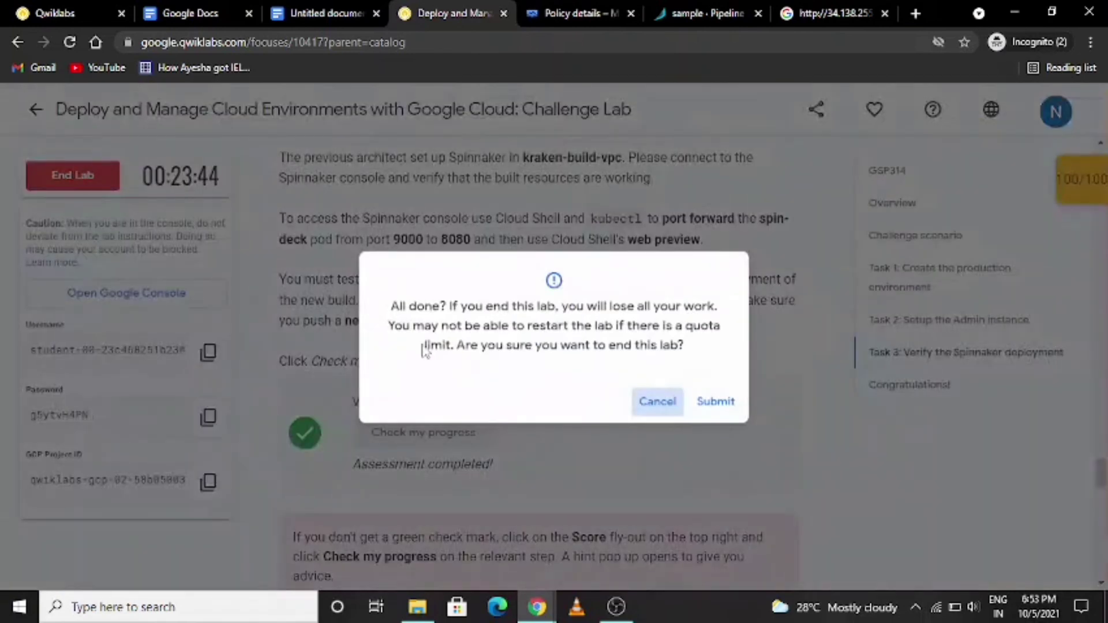